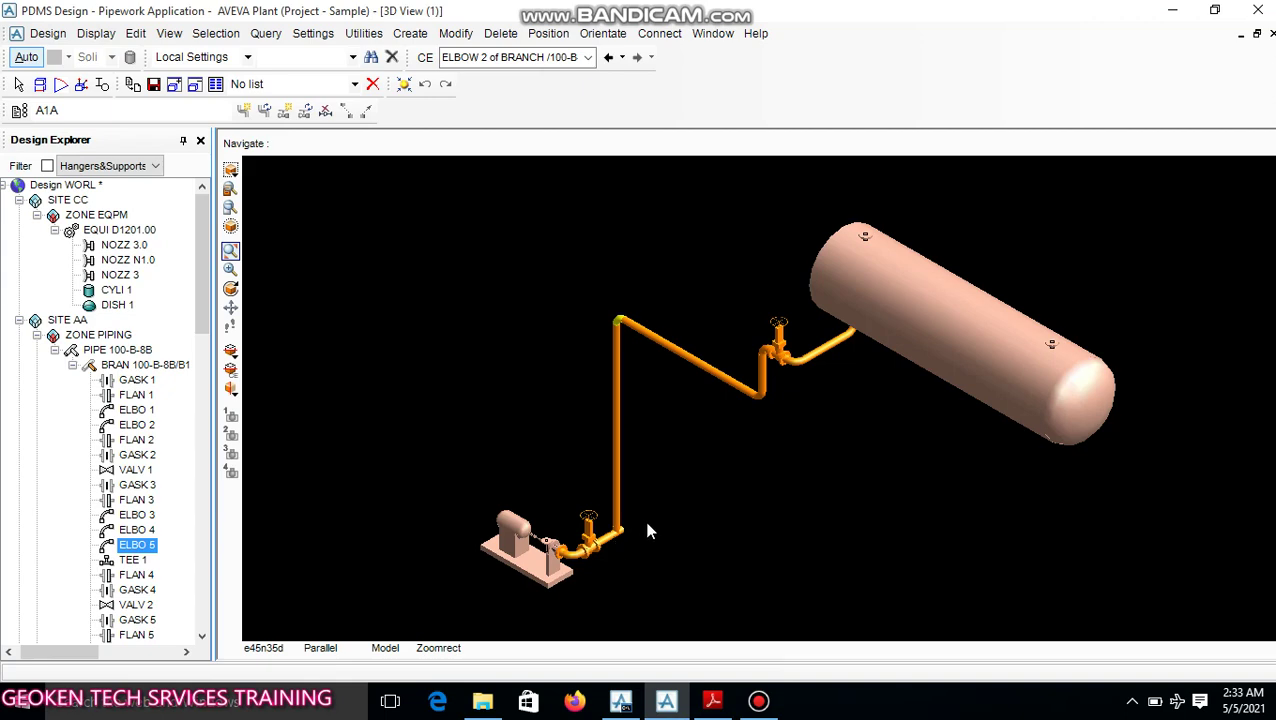
Check the PDF piping drawing, then add pump P1501AA to the 3D drawlist
{"action": "left_click", "coordinate": [712, 706]}
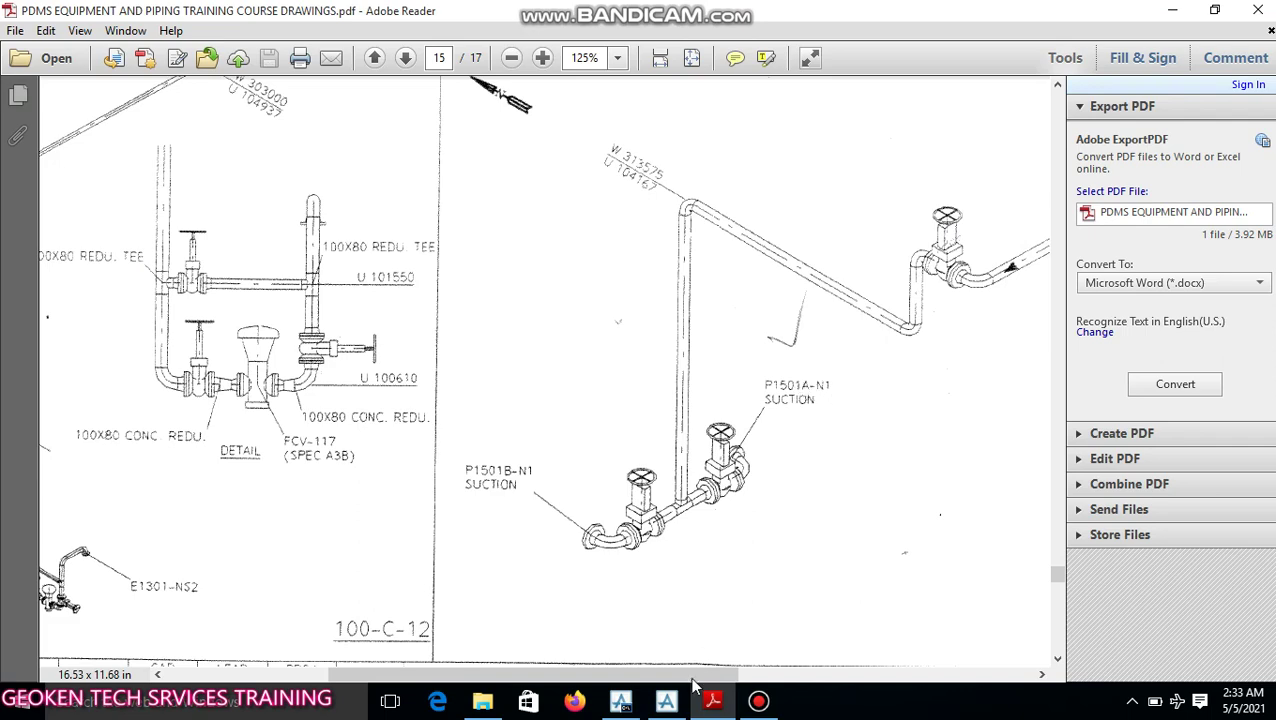
{"action": "left_click", "coordinate": [666, 701]}
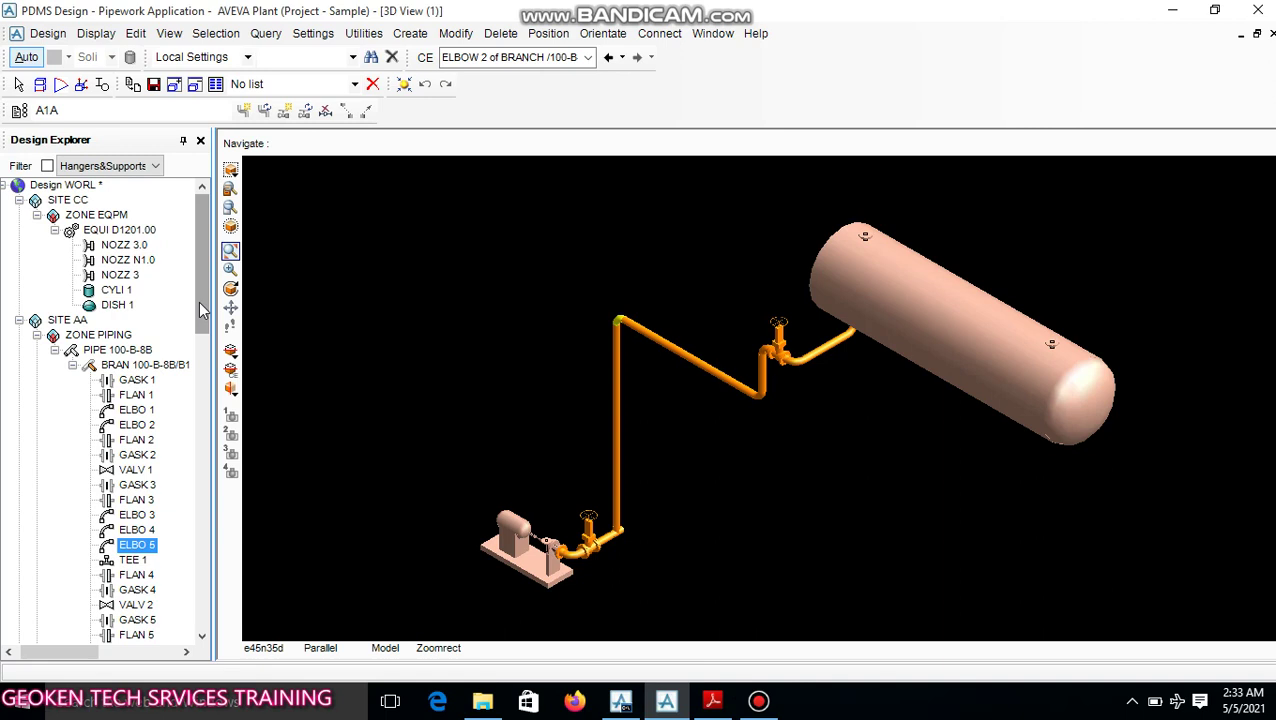
{"action": "left_click_drag", "start_coordinate": [199, 312], "coordinate": [199, 377]}
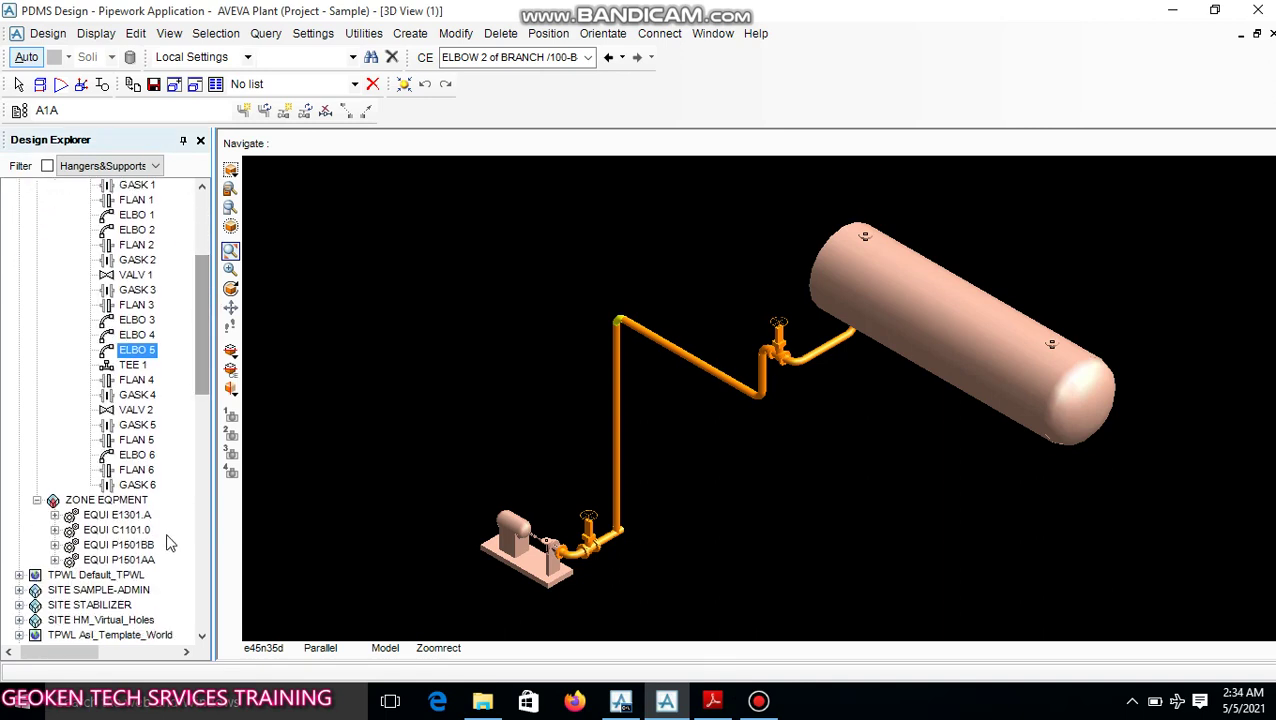
{"action": "left_click", "coordinate": [138, 560]}
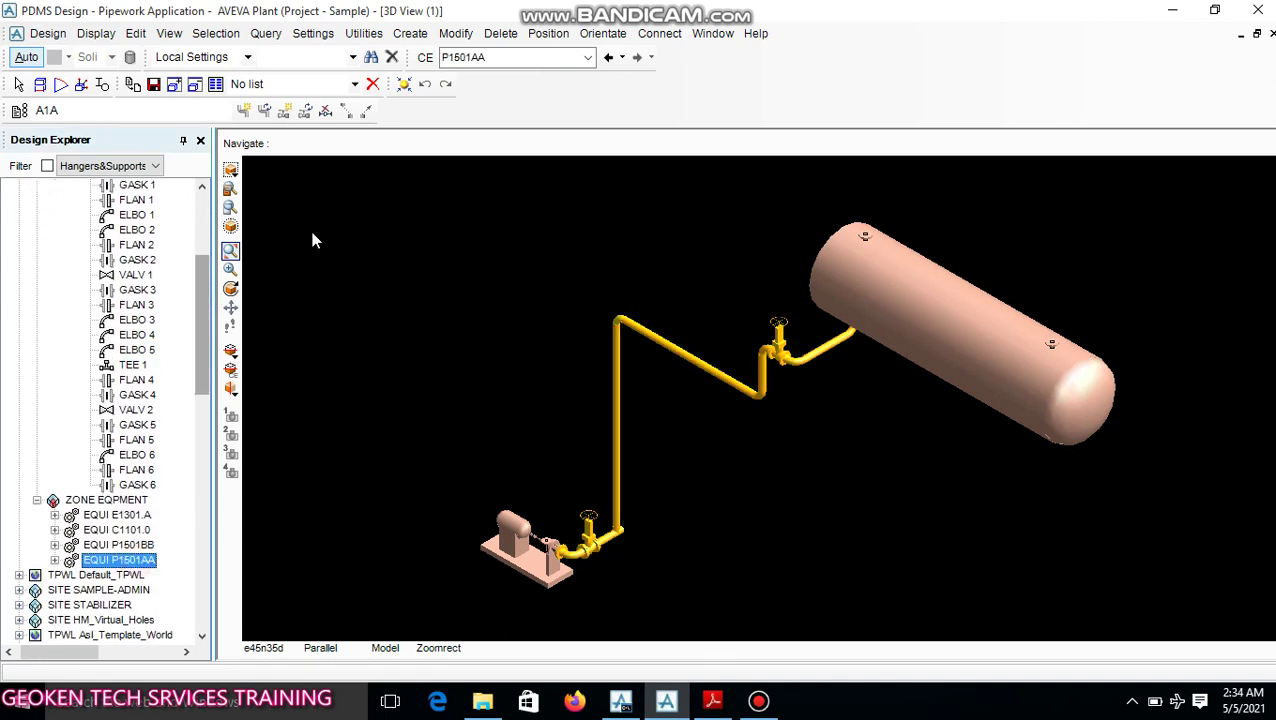
{"action": "left_click", "coordinate": [174, 84]}
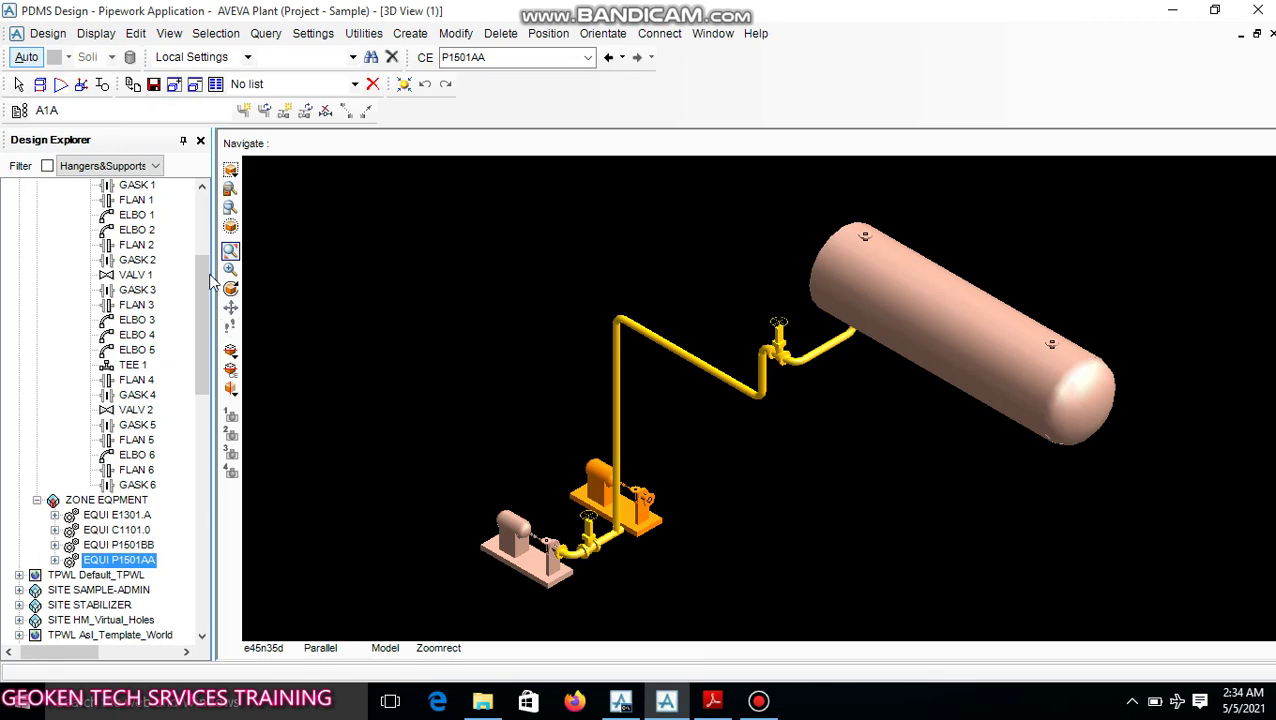
Recheck the drawing's suction connections, zoom out and select branch 100-B-8B/B1
{"action": "left_click", "coordinate": [716, 701]}
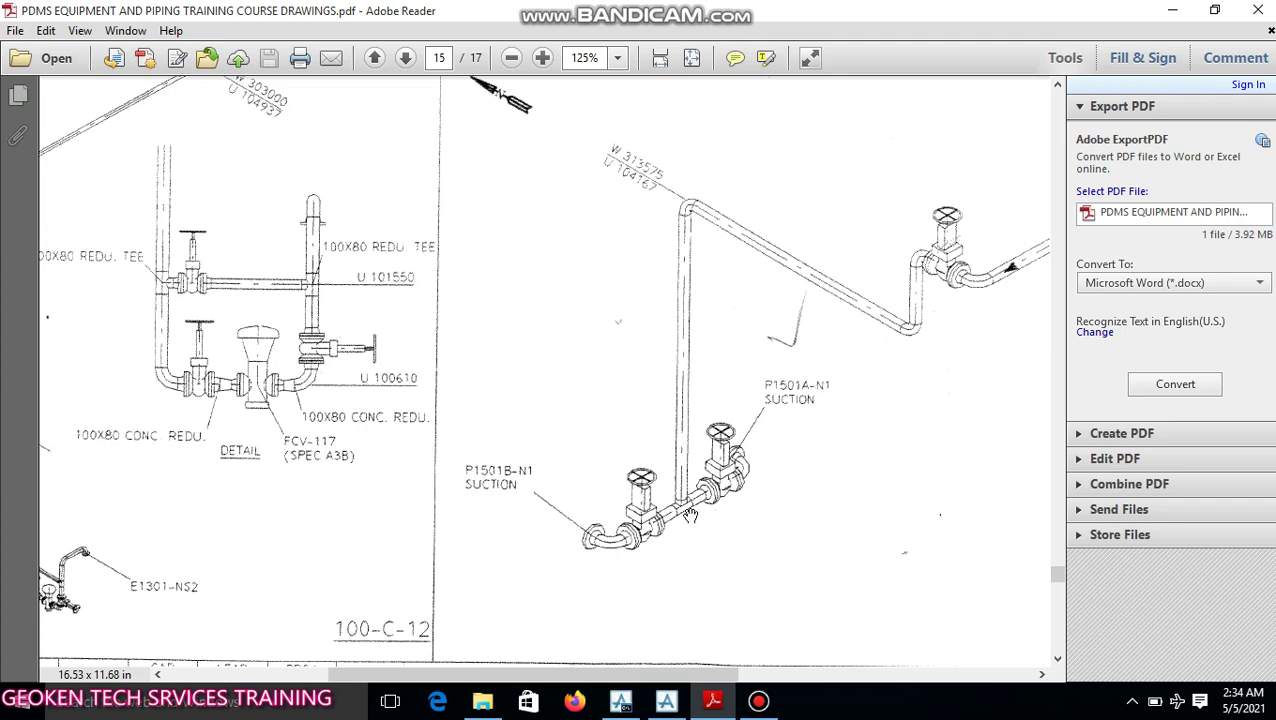
{"action": "left_click", "coordinate": [666, 701]}
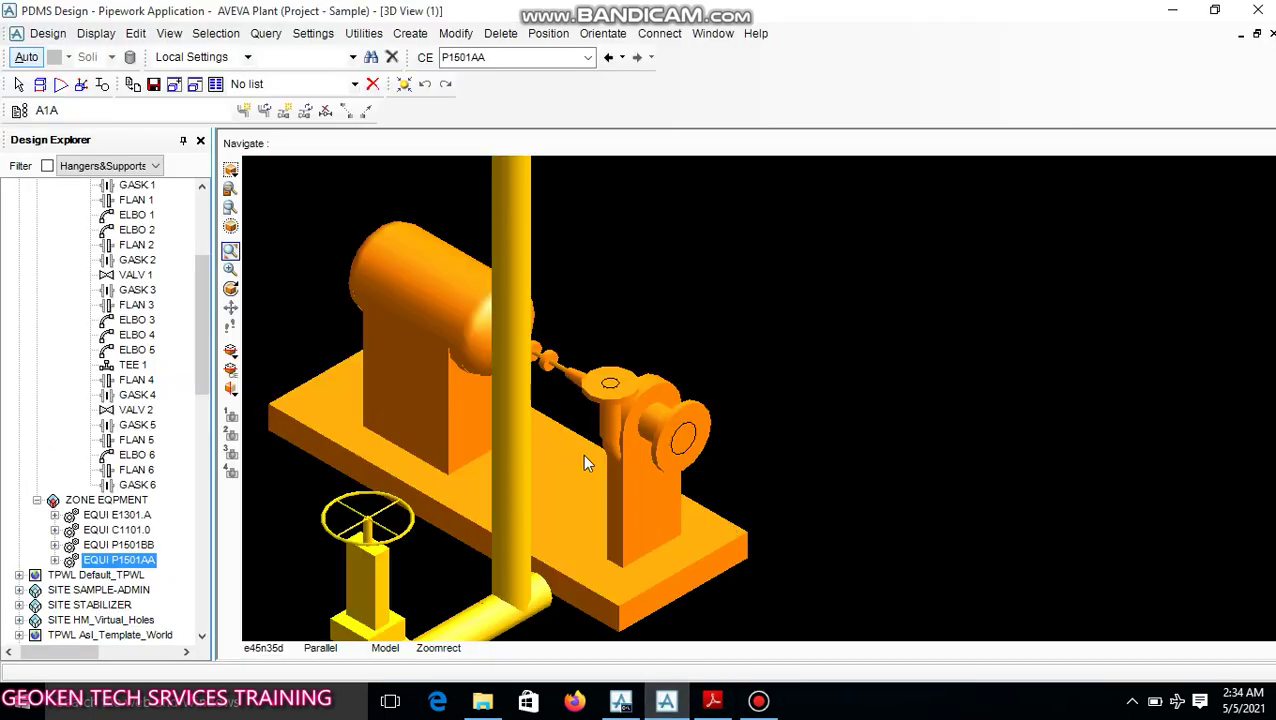
{"action": "scroll", "coordinate": [645, 430], "scroll_direction": "down", "scroll_amount": 2}
{"action": "scroll", "coordinate": [645, 430], "scroll_direction": "down", "scroll_amount": 2}
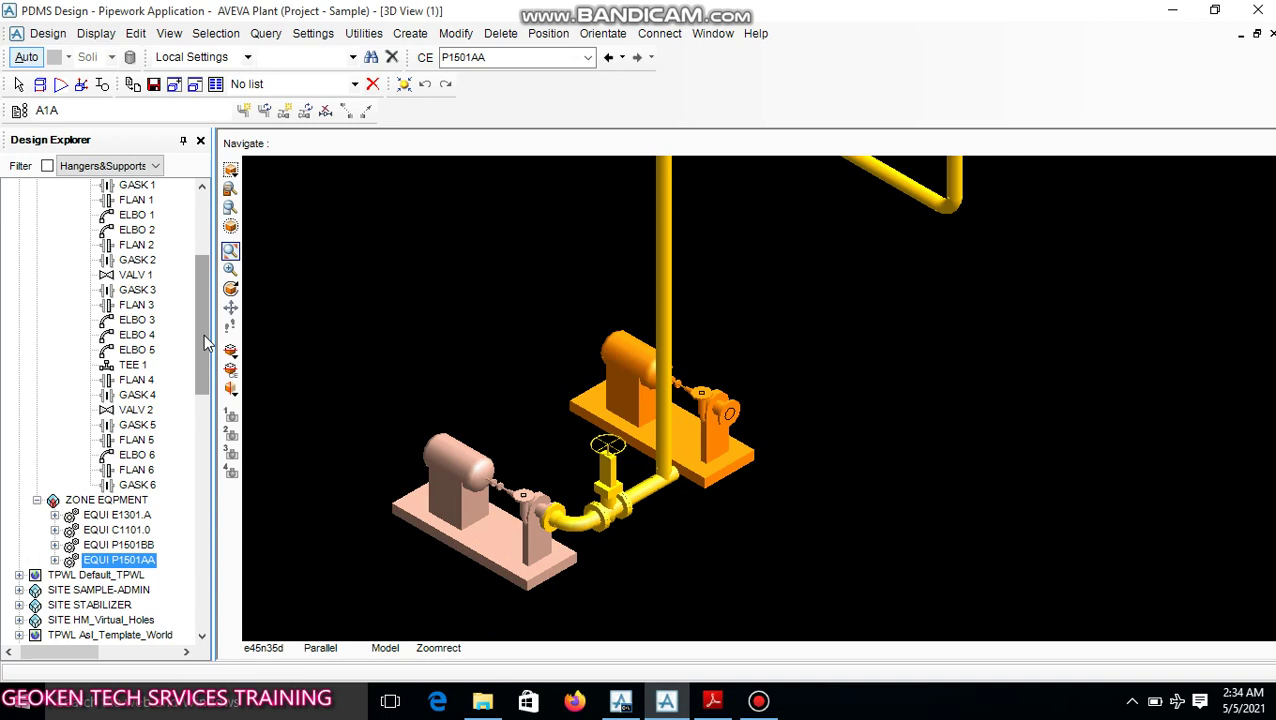
{"action": "left_click_drag", "start_coordinate": [205, 338], "coordinate": [200, 268]}
{"action": "left_click", "coordinate": [149, 366]}
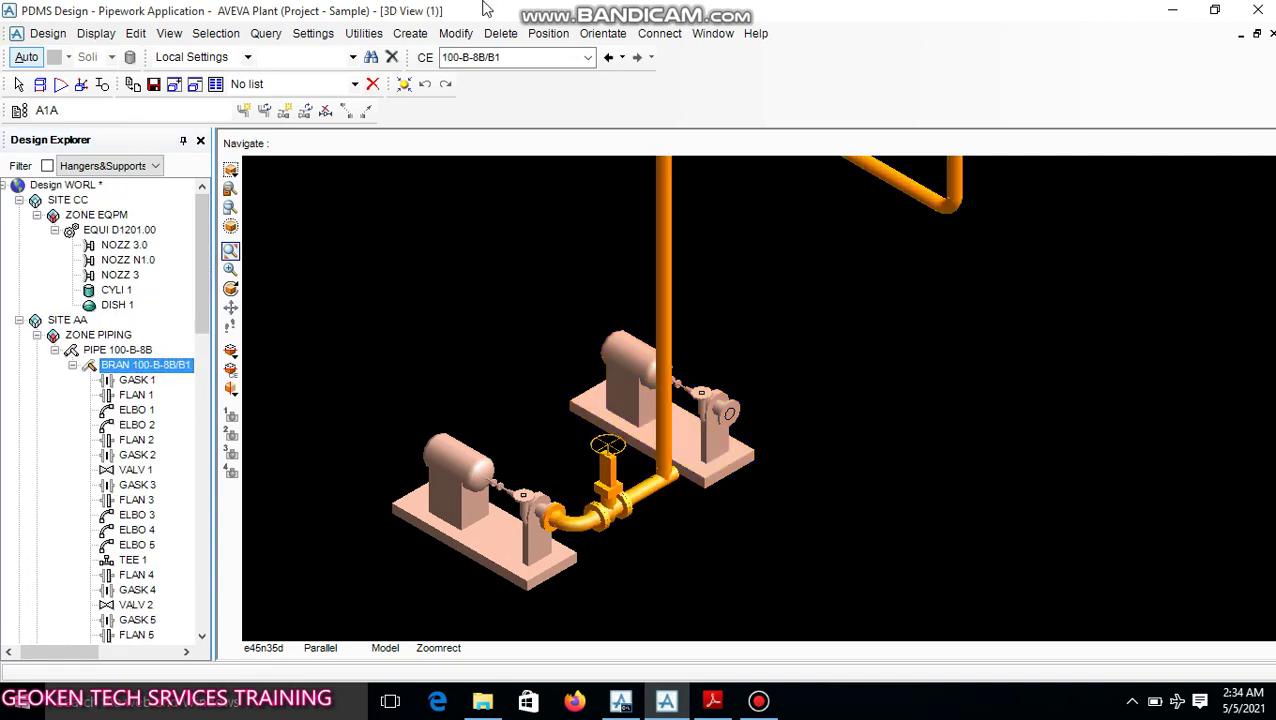
Create branch 100-B-8B/B2 under pipe 100-B-8B with Head/Tail Setting Connect
{"action": "left_click", "coordinate": [415, 36]}
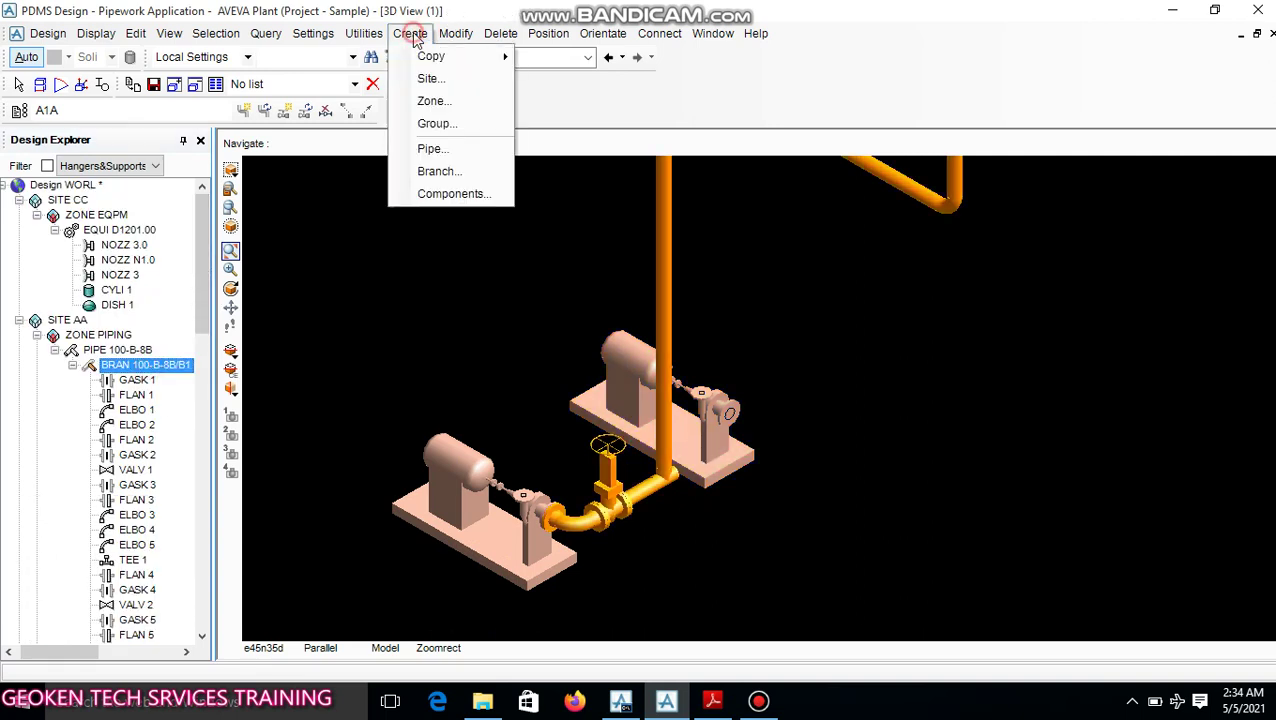
{"action": "left_click", "coordinate": [440, 171]}
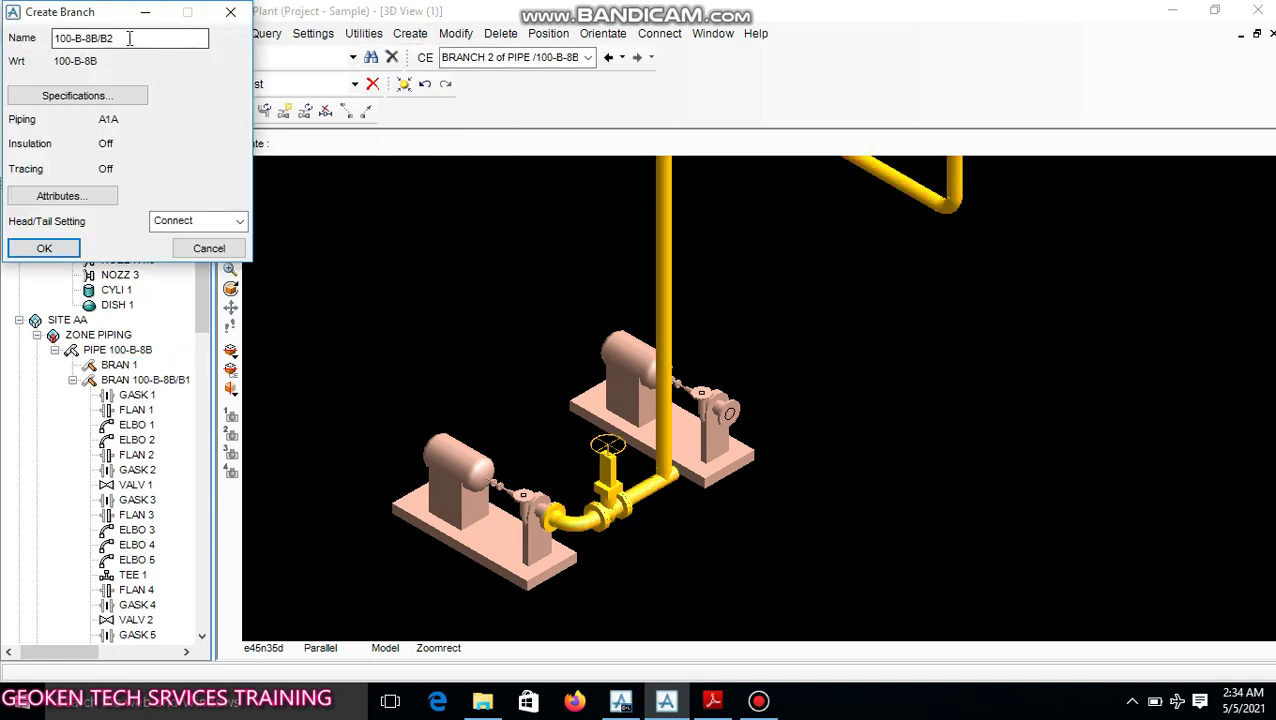
{"action": "left_click", "coordinate": [268, 260]}
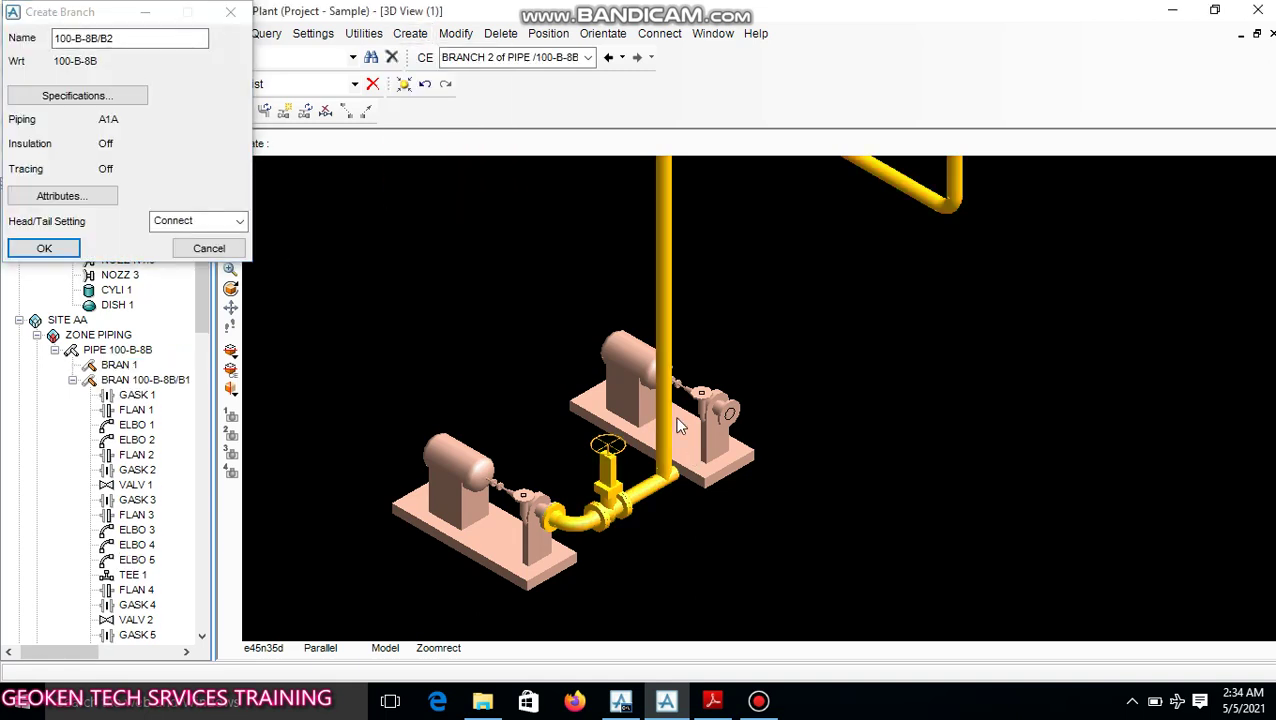
{"action": "scroll", "coordinate": [677, 425], "scroll_direction": "up", "scroll_amount": 2}
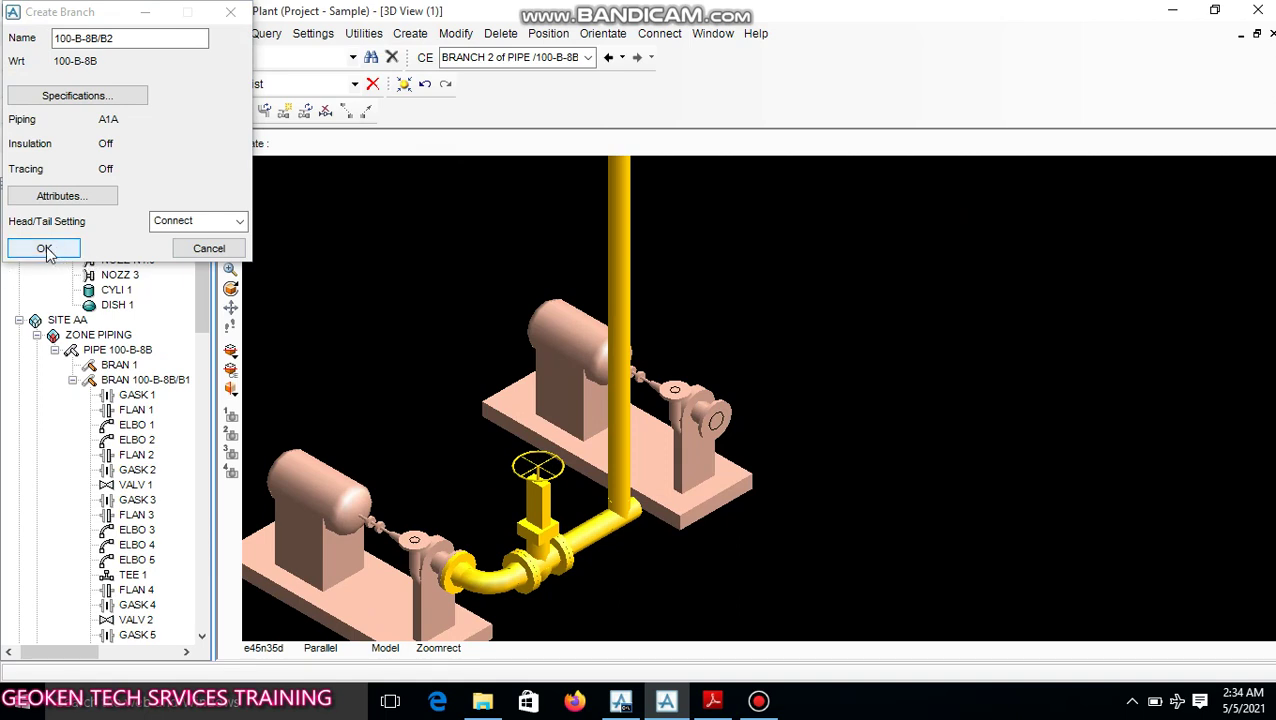
{"action": "left_click", "coordinate": [45, 249]}
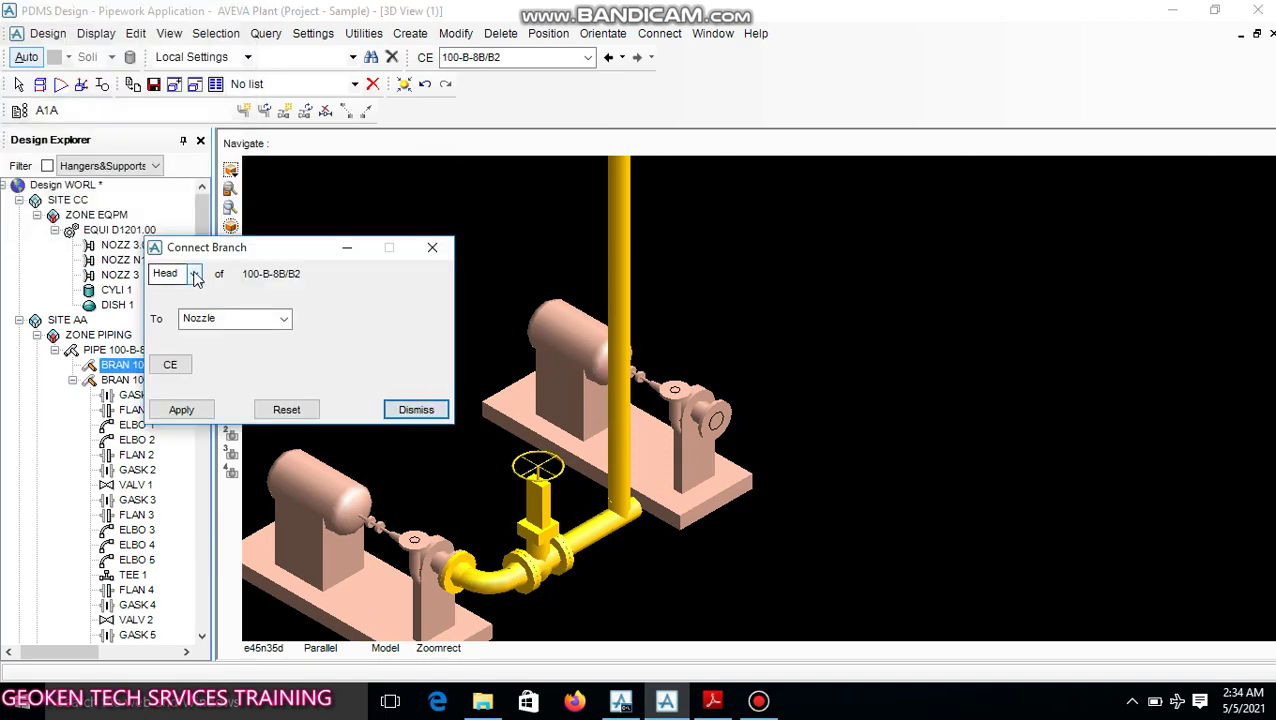
Connect the branch head to the second pump's nozzle
{"action": "left_click", "coordinate": [720, 422]}
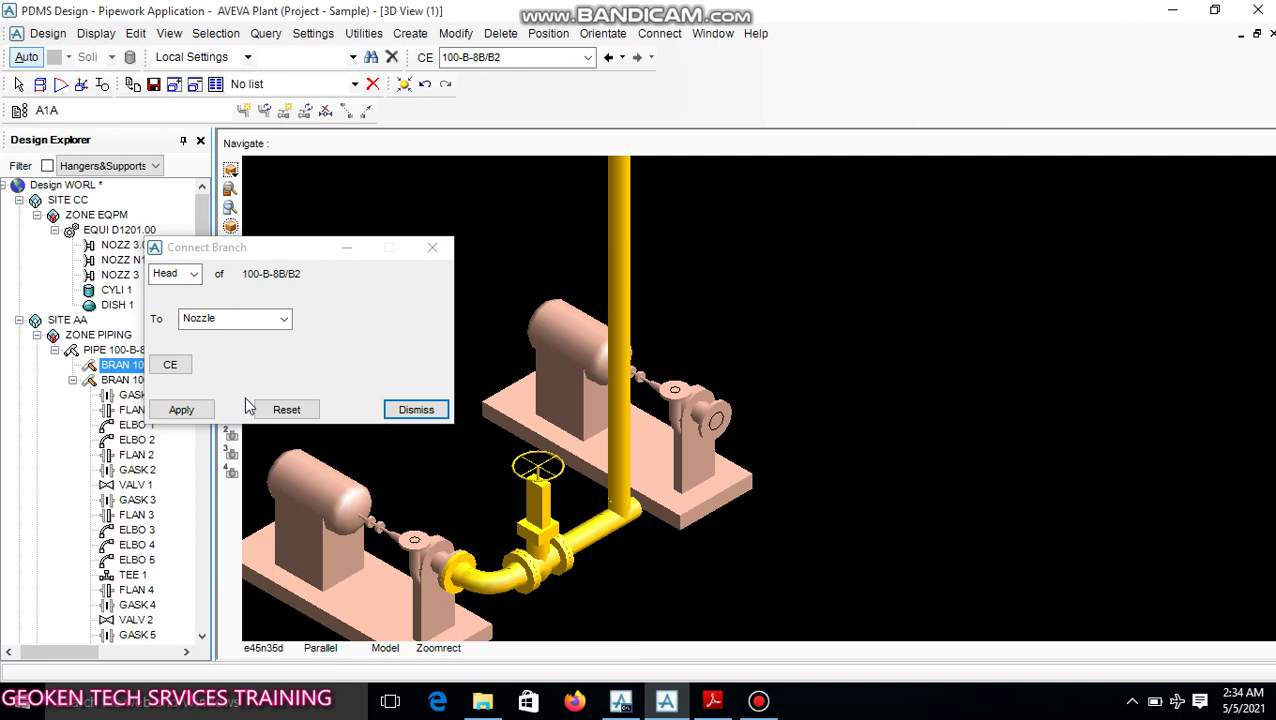
{"action": "left_click", "coordinate": [182, 410]}
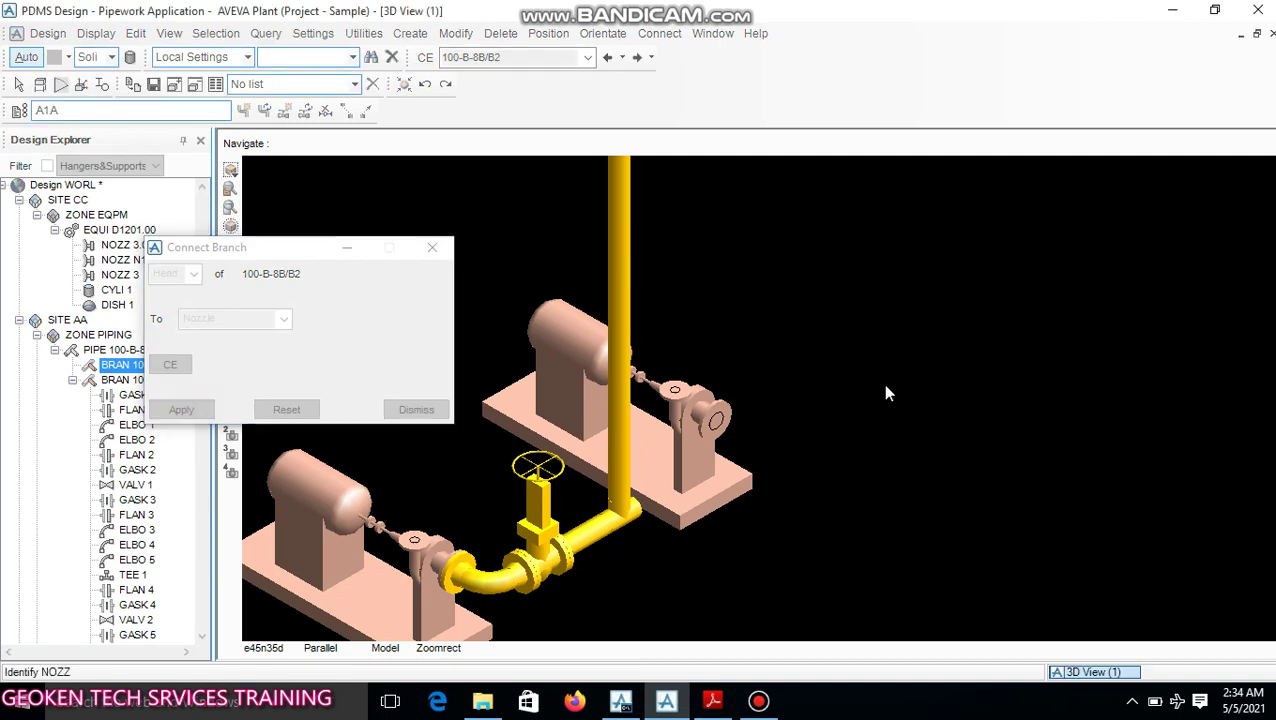
{"action": "left_click", "coordinate": [907, 370]}
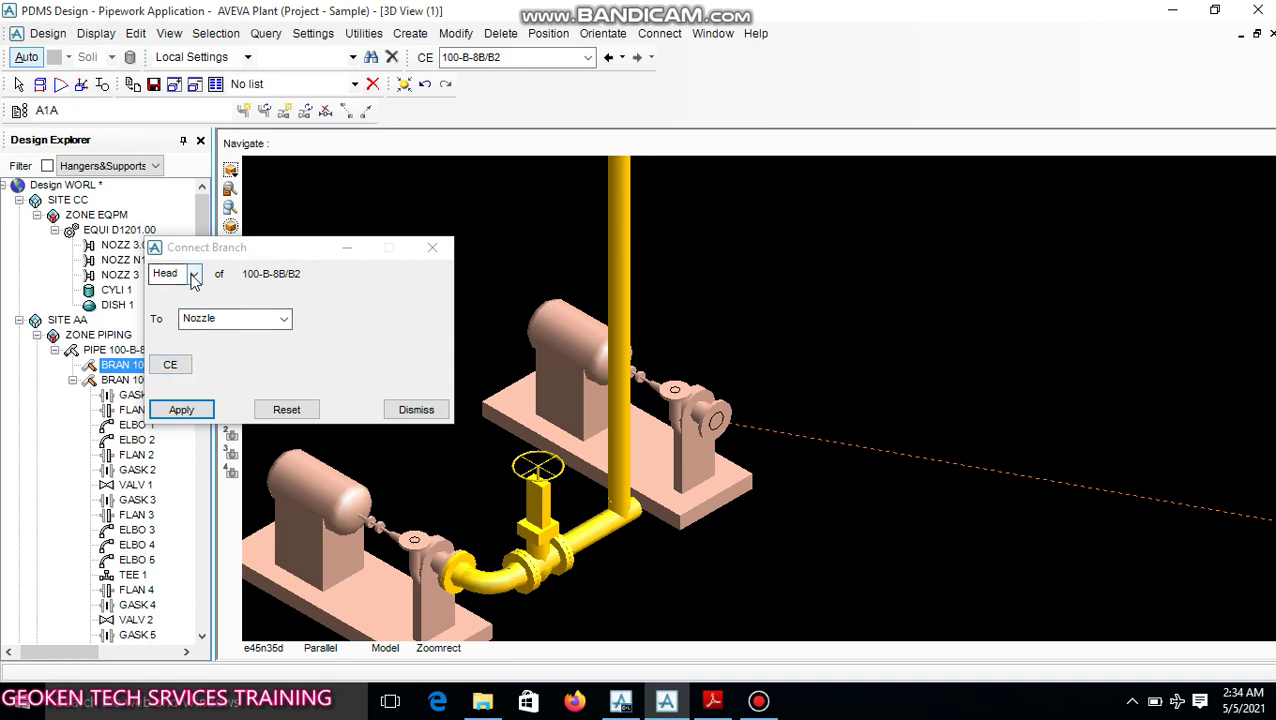
Connect the branch tail to the header tee and dismiss Connect Branch
{"action": "left_click", "coordinate": [188, 274]}
{"action": "left_click", "coordinate": [174, 309]}
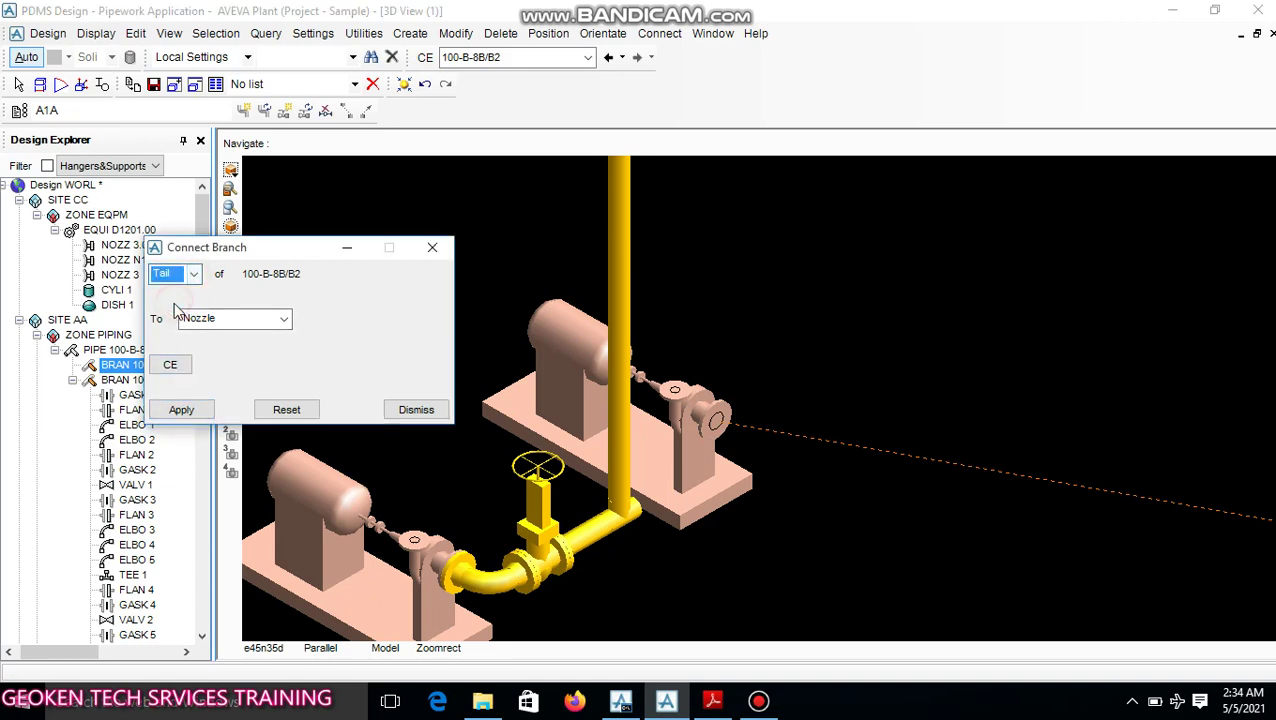
{"action": "left_click", "coordinate": [175, 409]}
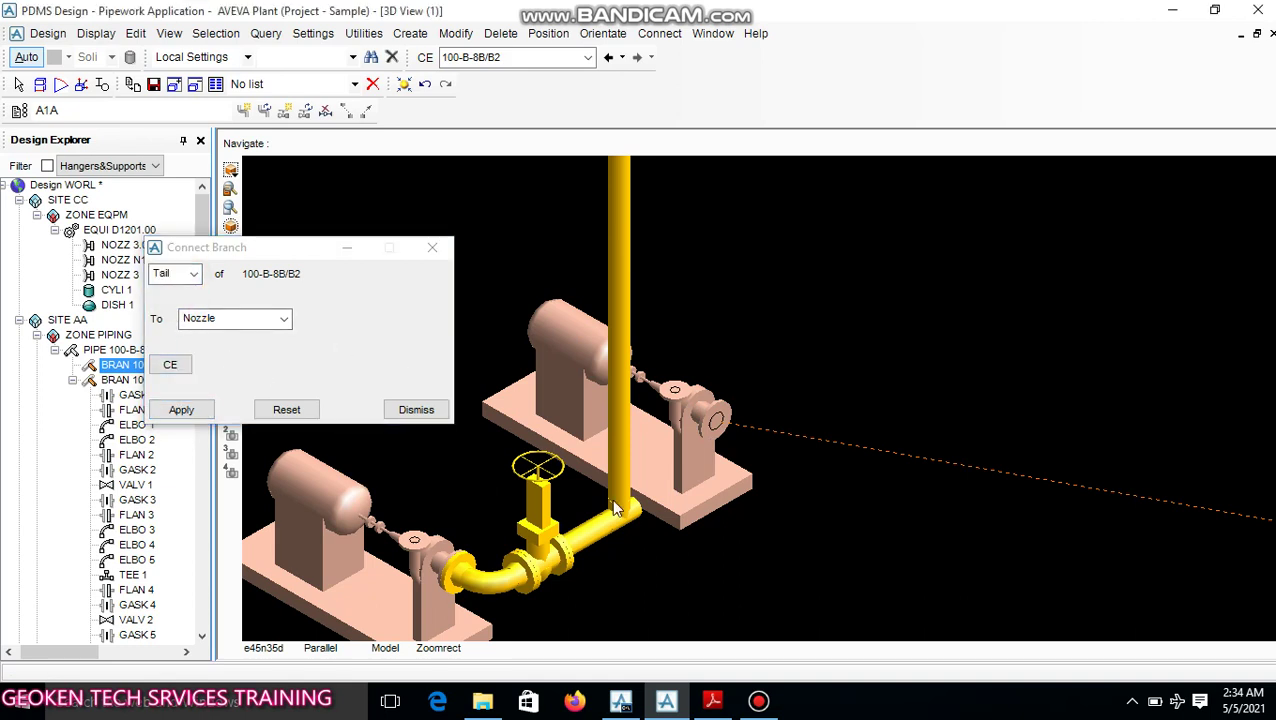
{"action": "left_click", "coordinate": [284, 318]}
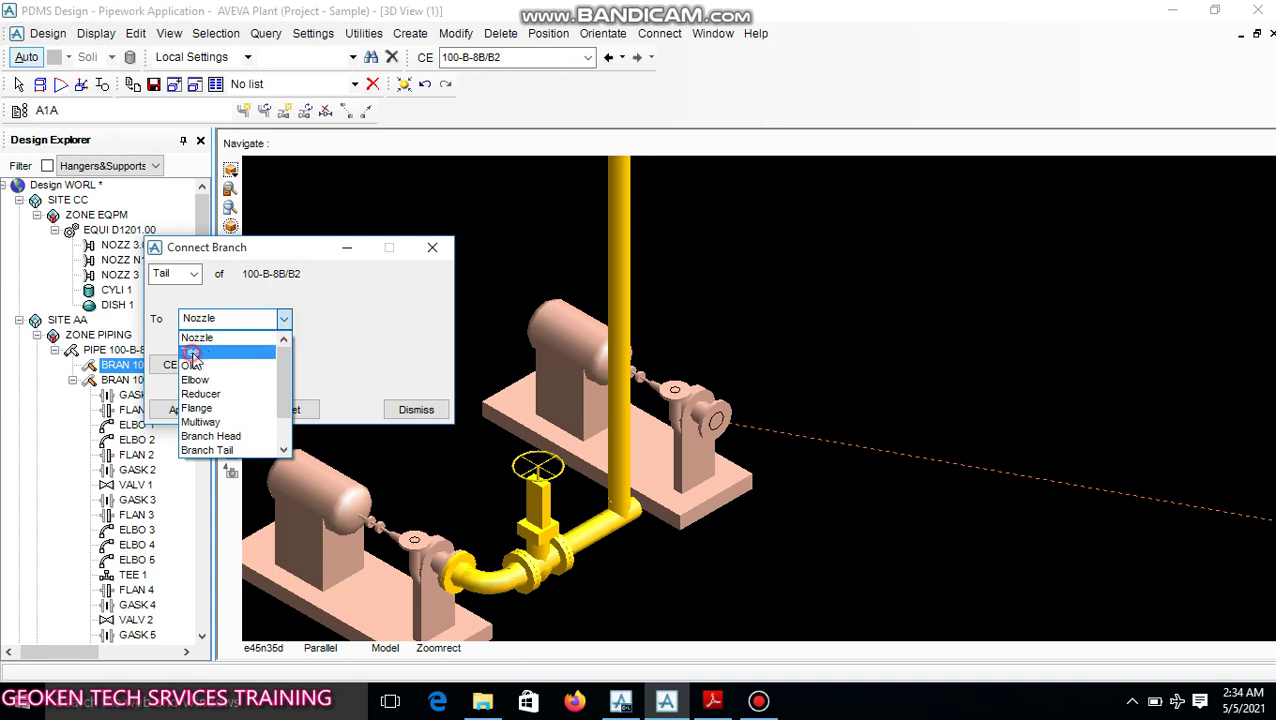
{"action": "left_click", "coordinate": [193, 354]}
{"action": "left_click", "coordinate": [192, 412]}
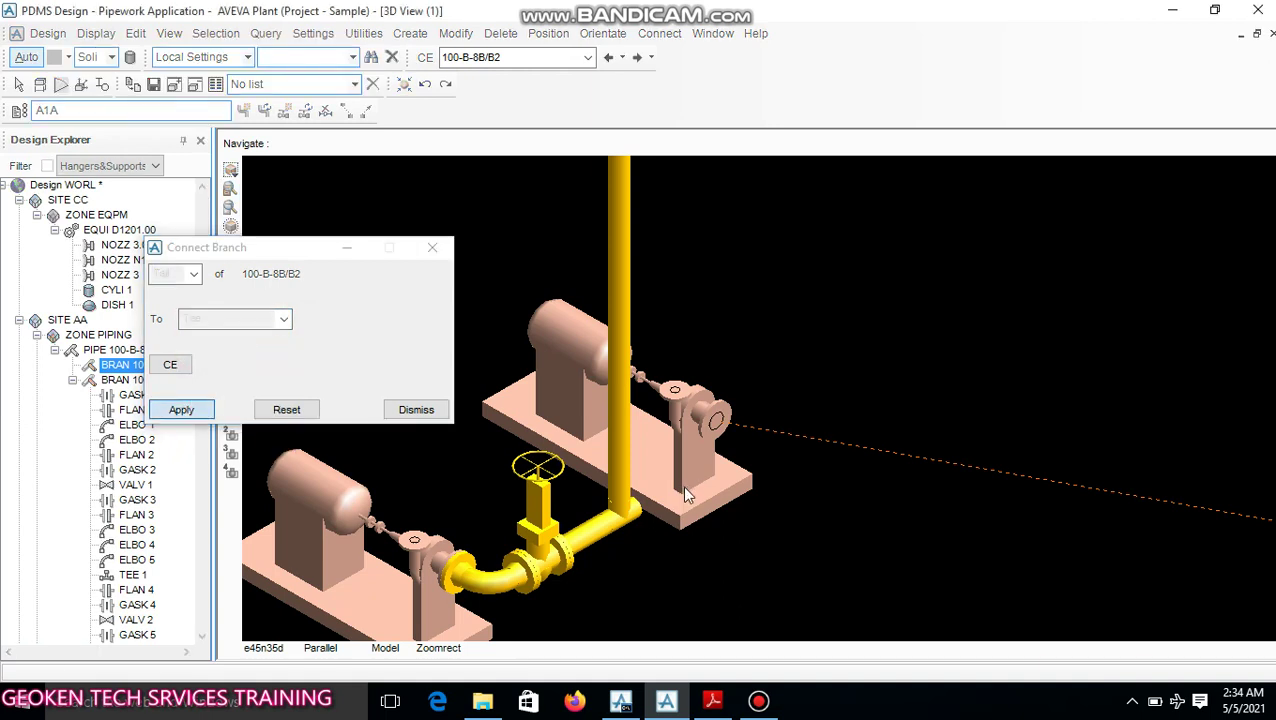
{"action": "left_click", "coordinate": [724, 475]}
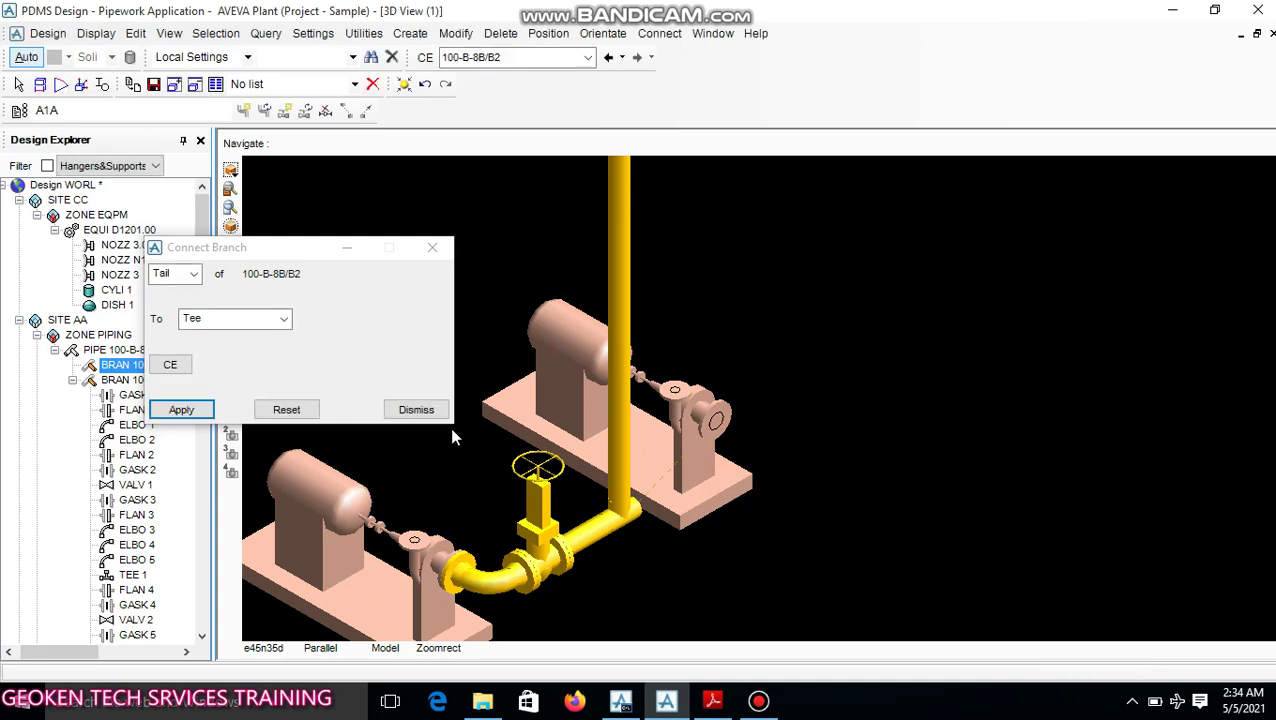
{"action": "left_click", "coordinate": [430, 419]}
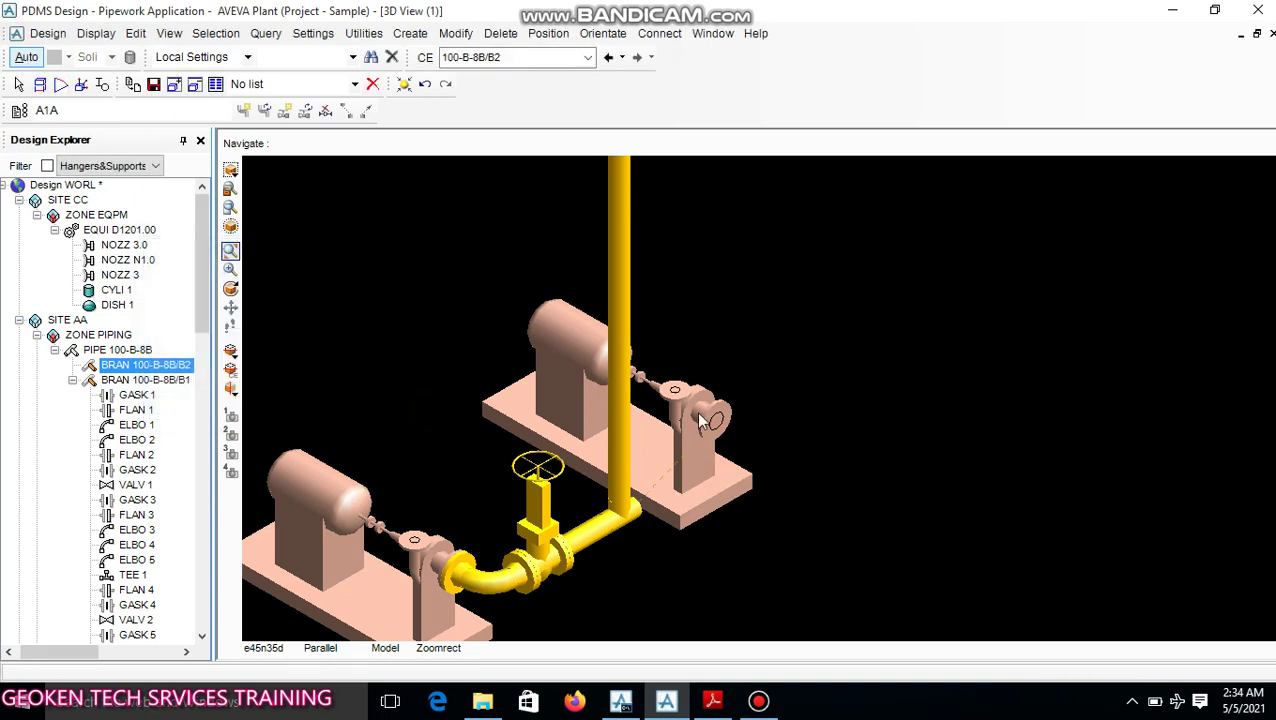
Under spec A150 building forwards, place a gasket on the pump nozzle, accepting out of spec
{"action": "left_click", "coordinate": [415, 36]}
{"action": "left_click", "coordinate": [451, 195]}
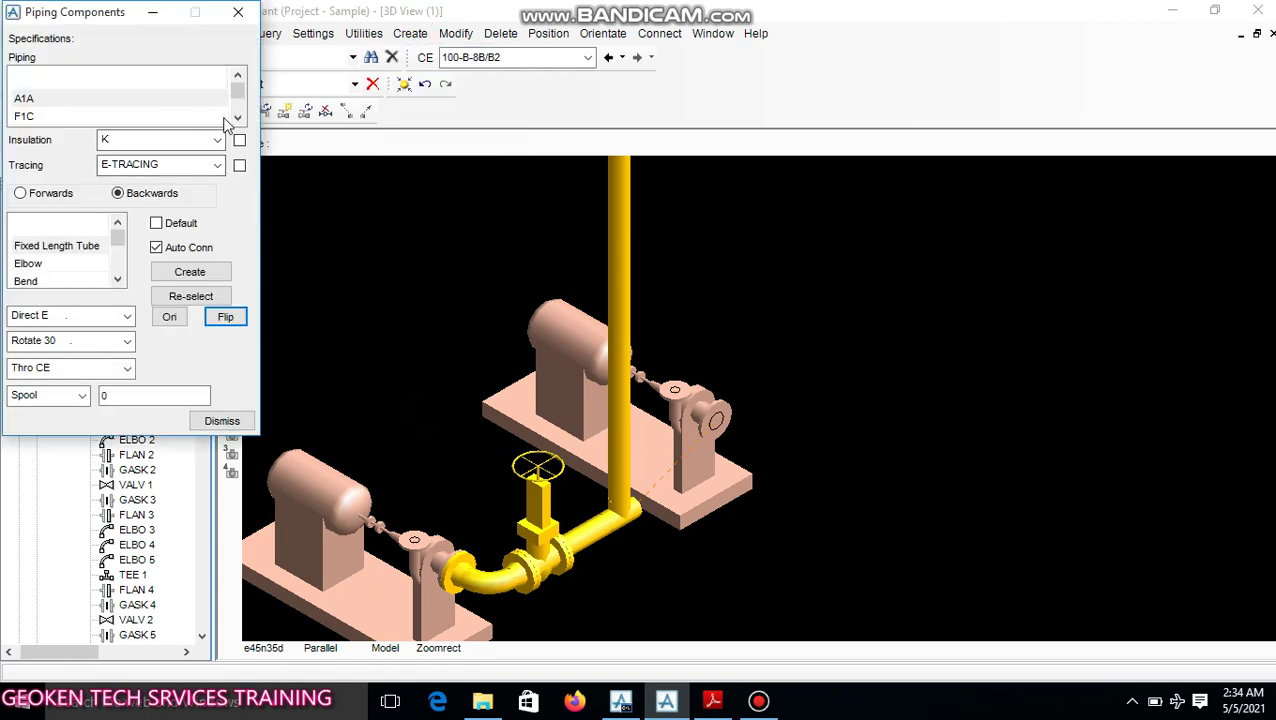
{"action": "left_click", "coordinate": [237, 117]}
{"action": "left_click", "coordinate": [65, 98]}
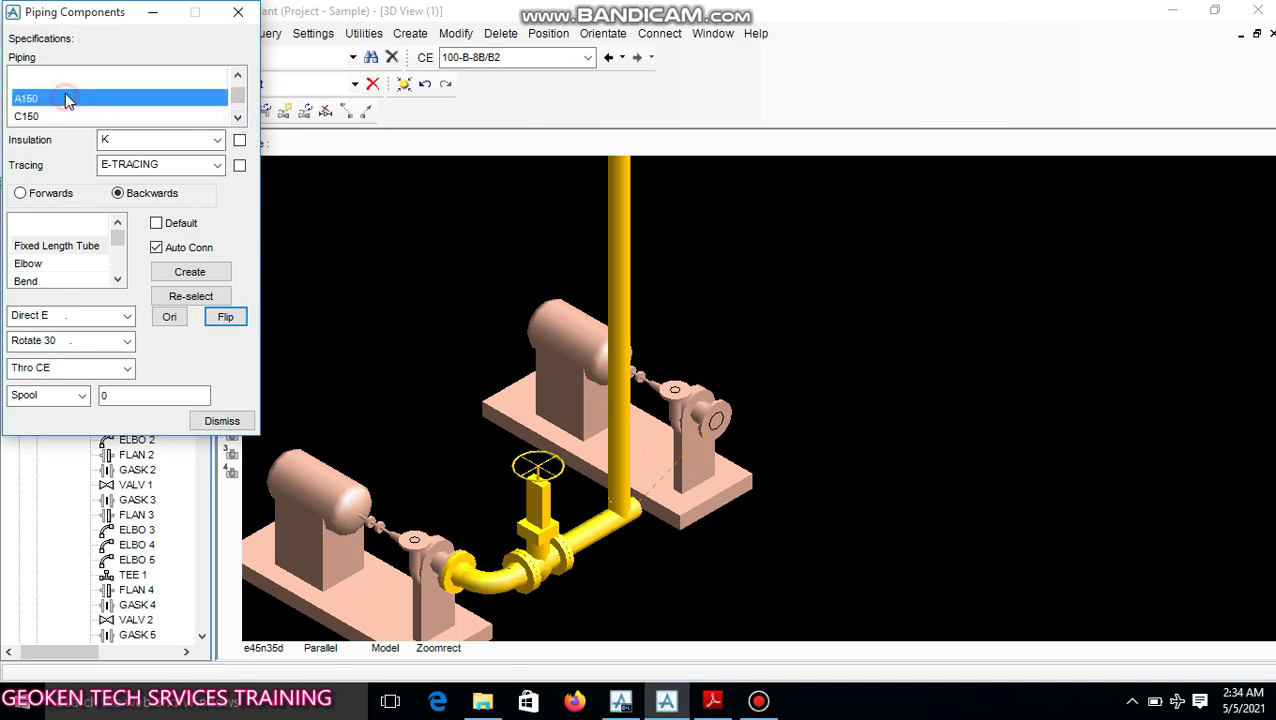
{"action": "left_click", "coordinate": [20, 193]}
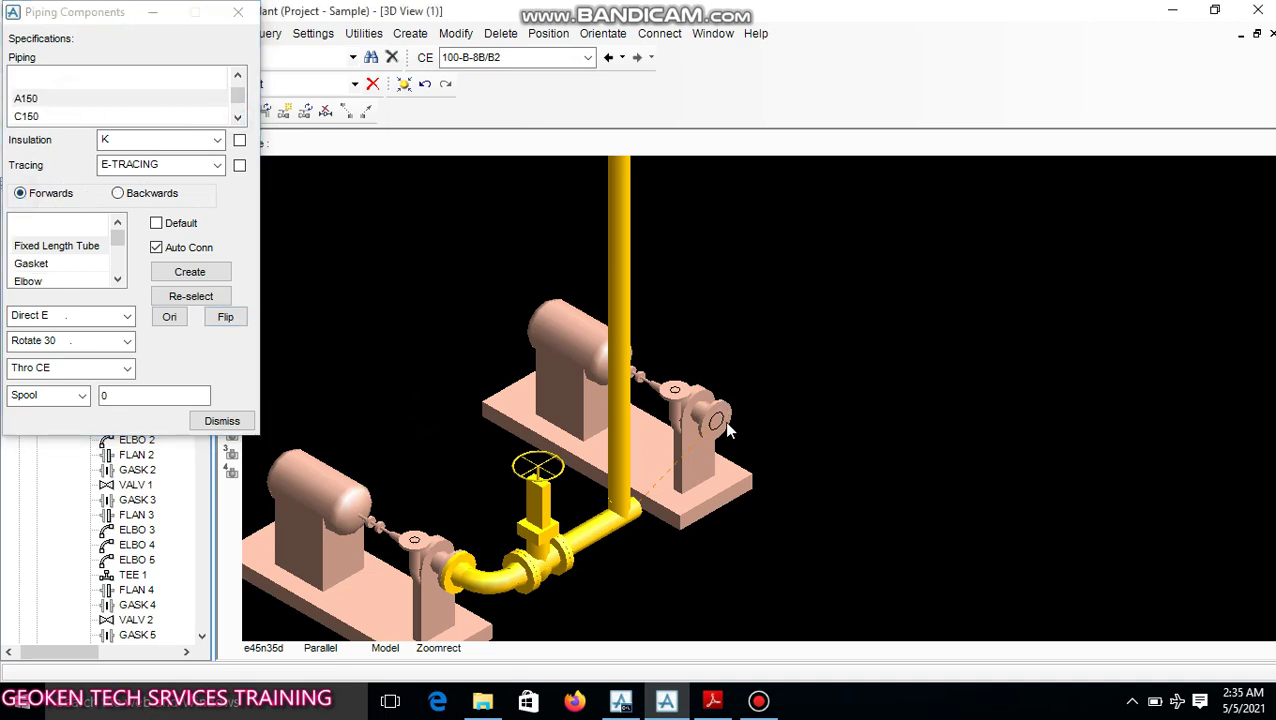
{"action": "left_click", "coordinate": [60, 264]}
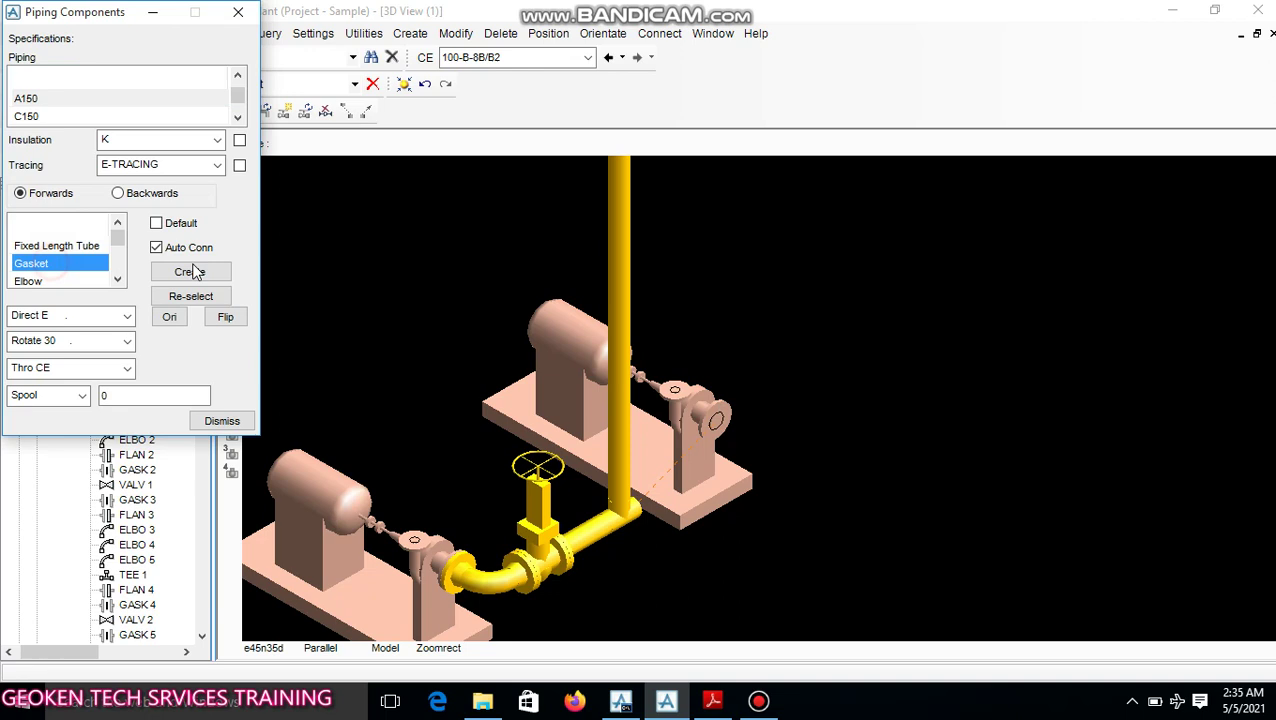
{"action": "left_click", "coordinate": [190, 272]}
{"action": "left_click", "coordinate": [615, 374]}
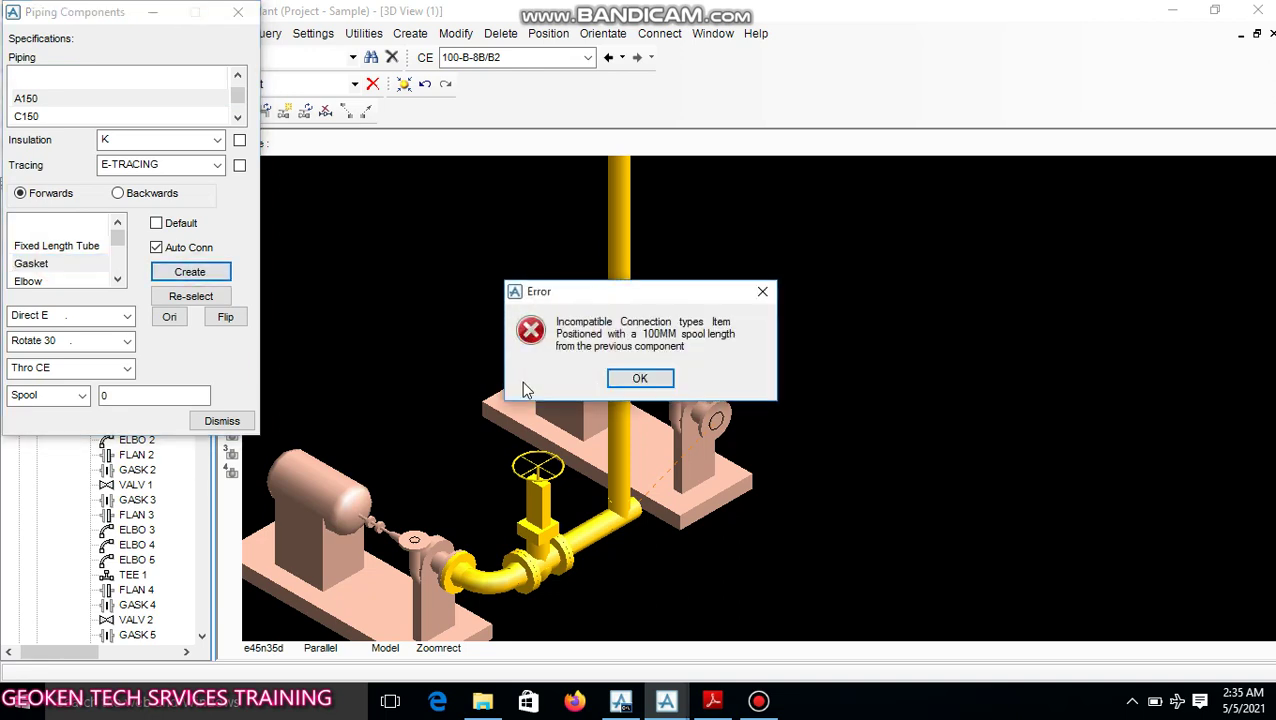
{"action": "key", "text": "Return"}
Set the spool length to 3 and positioning mode to Distance
{"action": "double_click", "coordinate": [110, 396]}
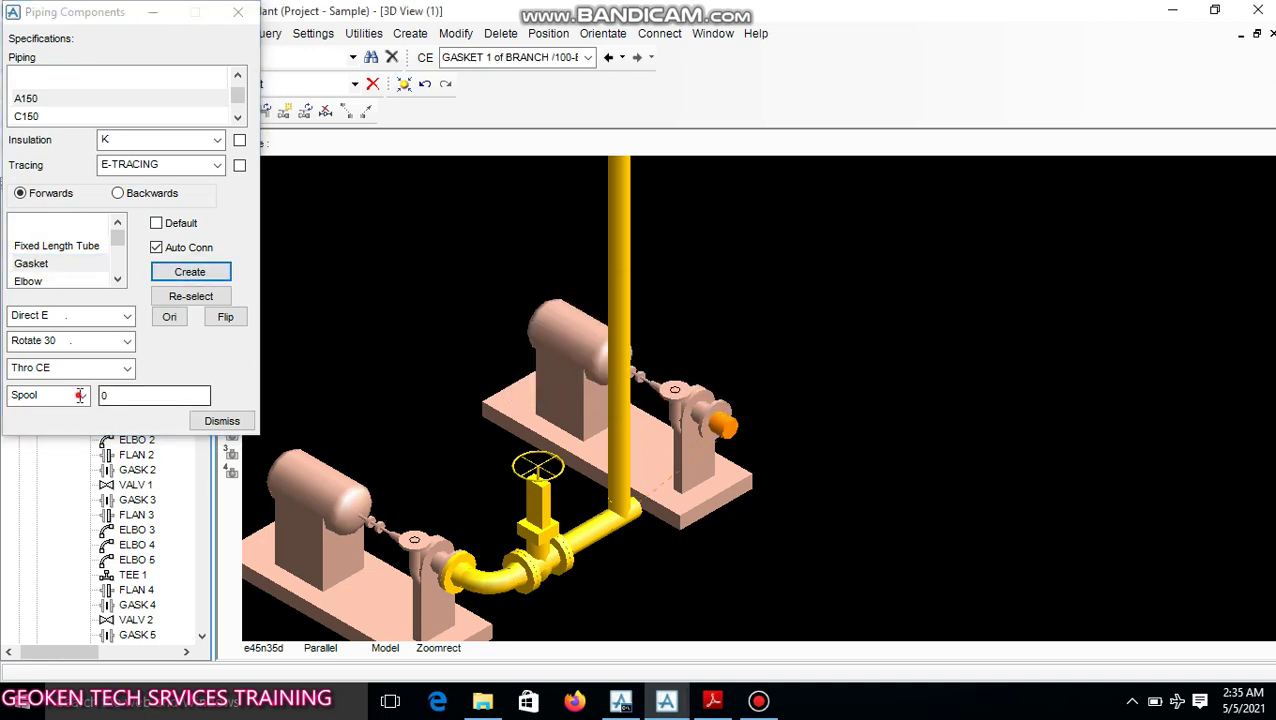
{"action": "type", "text": "3"}
{"action": "key", "text": "Return"}
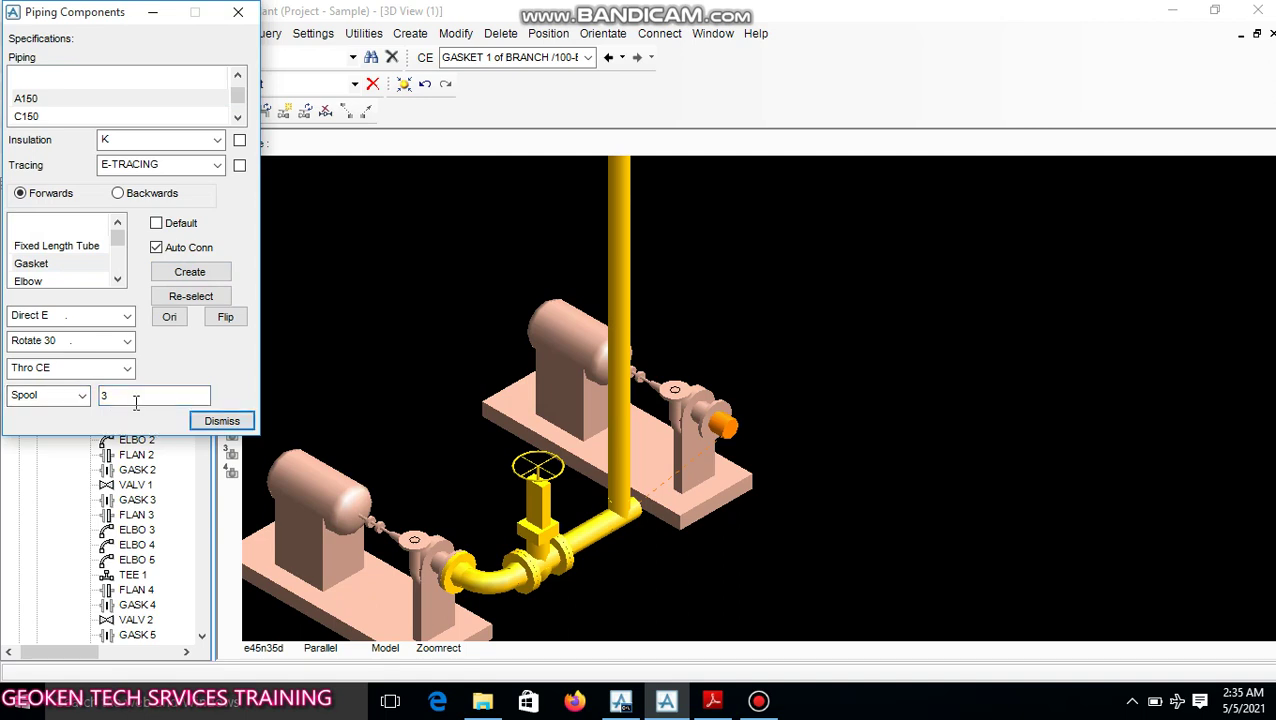
{"action": "left_click", "coordinate": [82, 396]}
{"action": "left_click", "coordinate": [43, 429]}
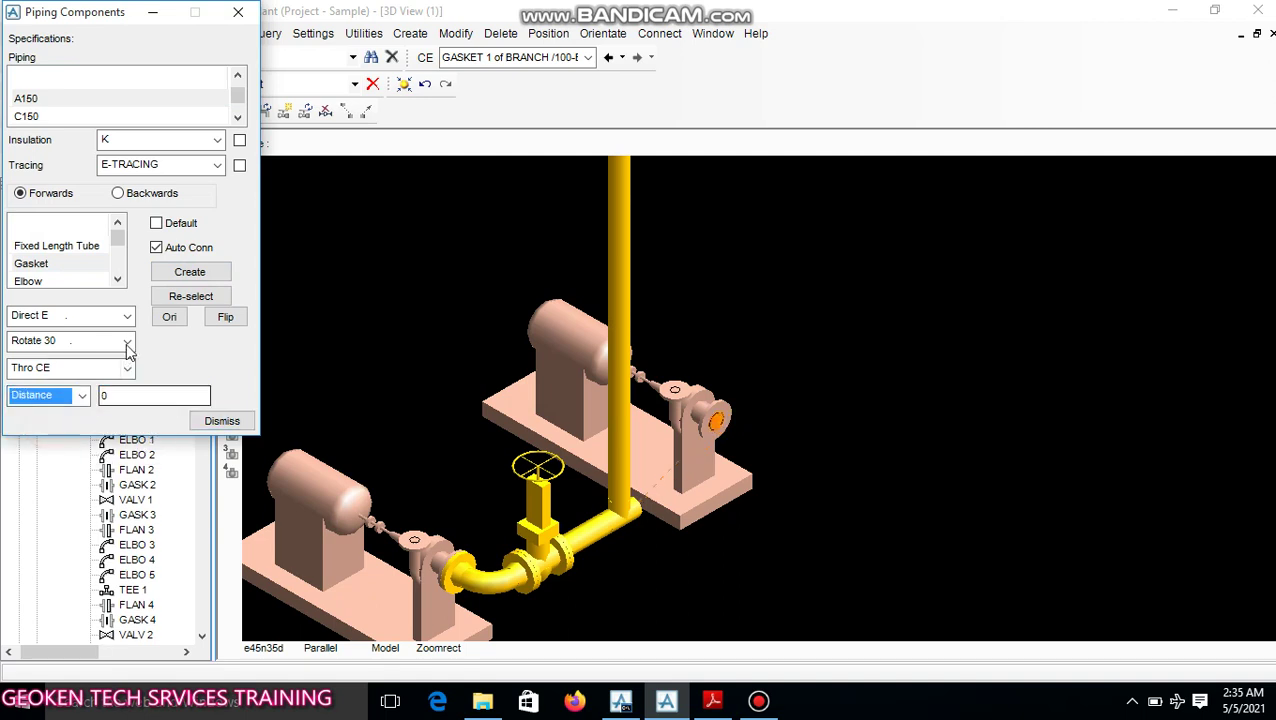
Start a flange after the gasket, accepting the out-of-spec component
{"action": "left_click", "coordinate": [118, 281]}
{"action": "left_click", "coordinate": [118, 281]}
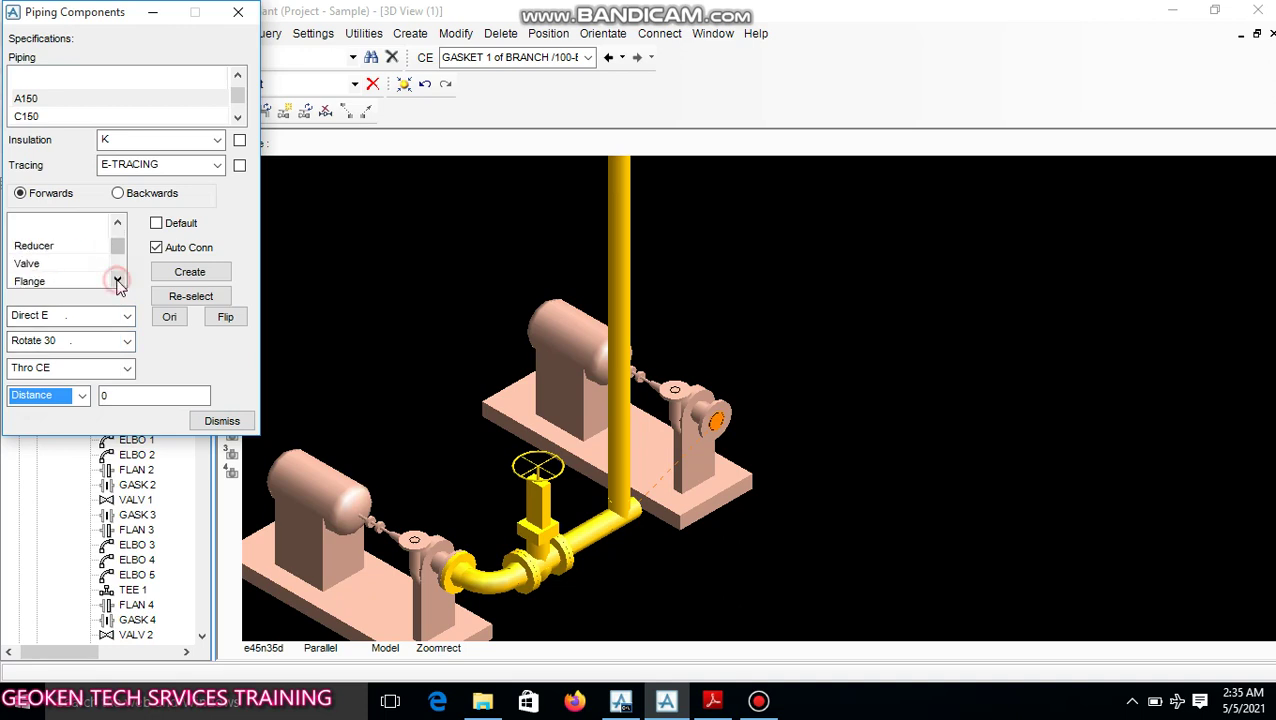
{"action": "left_click", "coordinate": [60, 281]}
{"action": "left_click", "coordinate": [206, 274]}
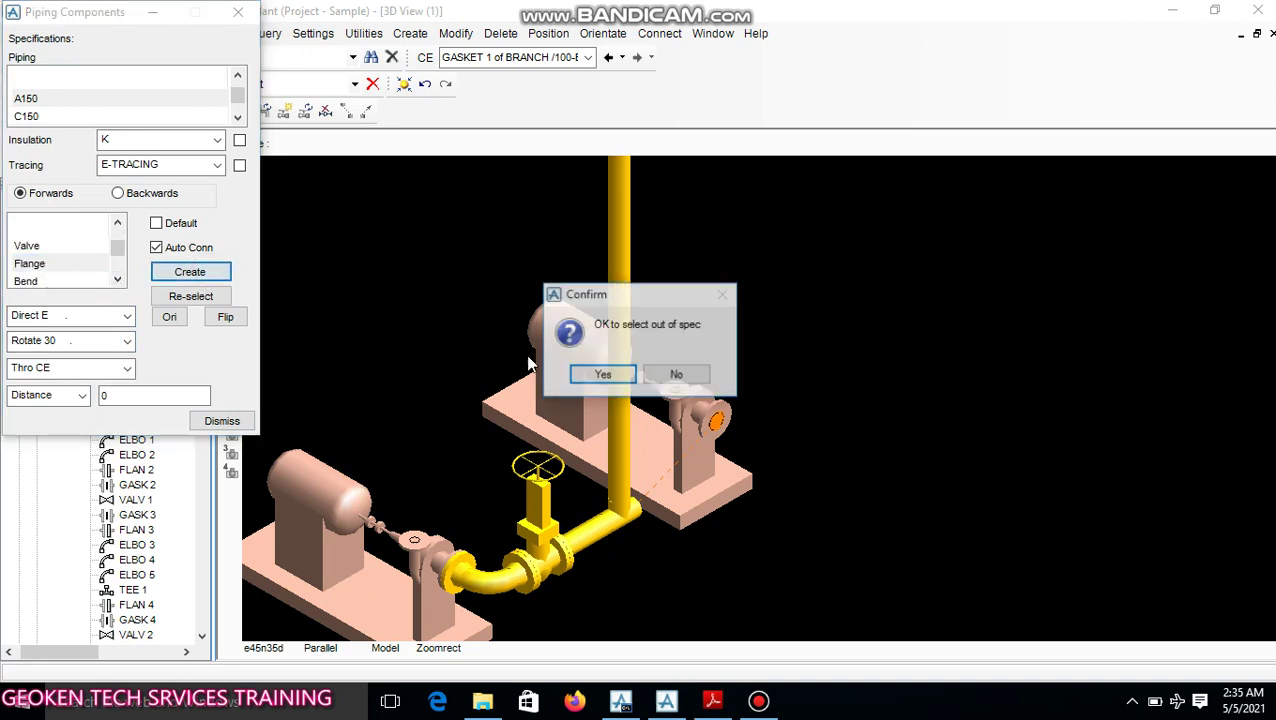
{"action": "left_click", "coordinate": [592, 376]}
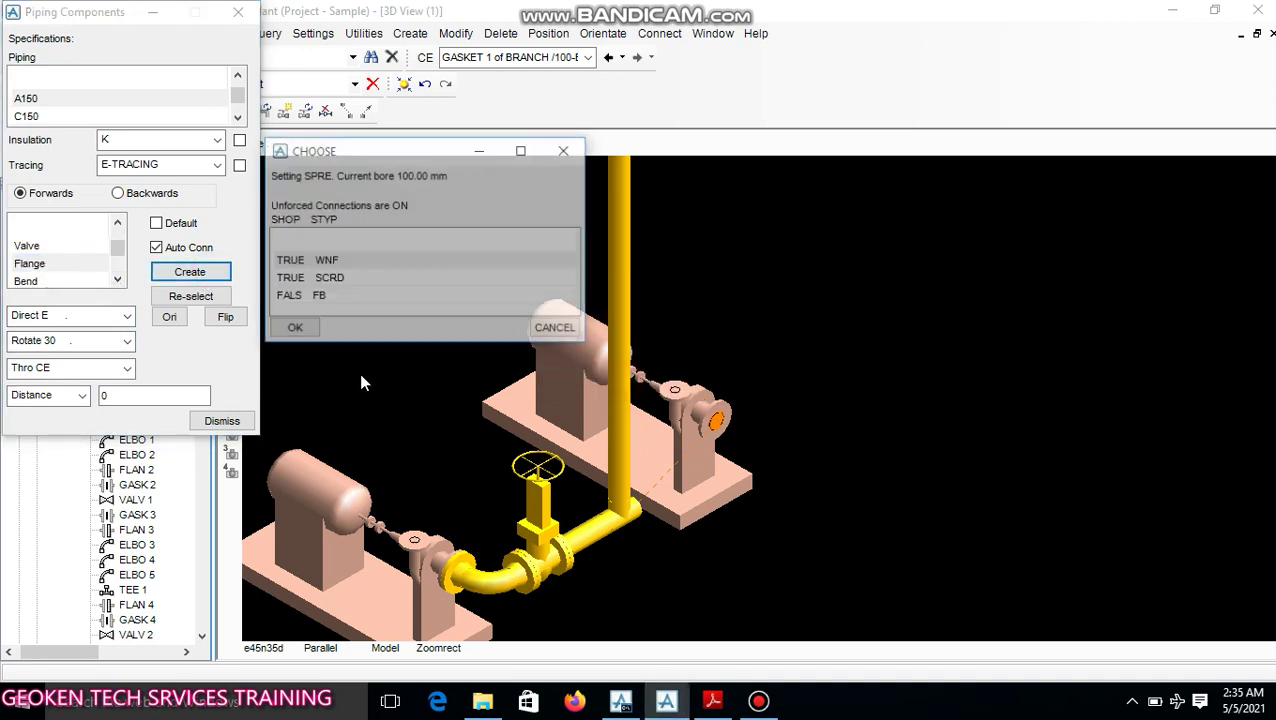
Place the flange after the gasket and compare the model with the PDF isometric
{"action": "left_click", "coordinate": [297, 330]}
{"action": "left_click", "coordinate": [713, 701]}
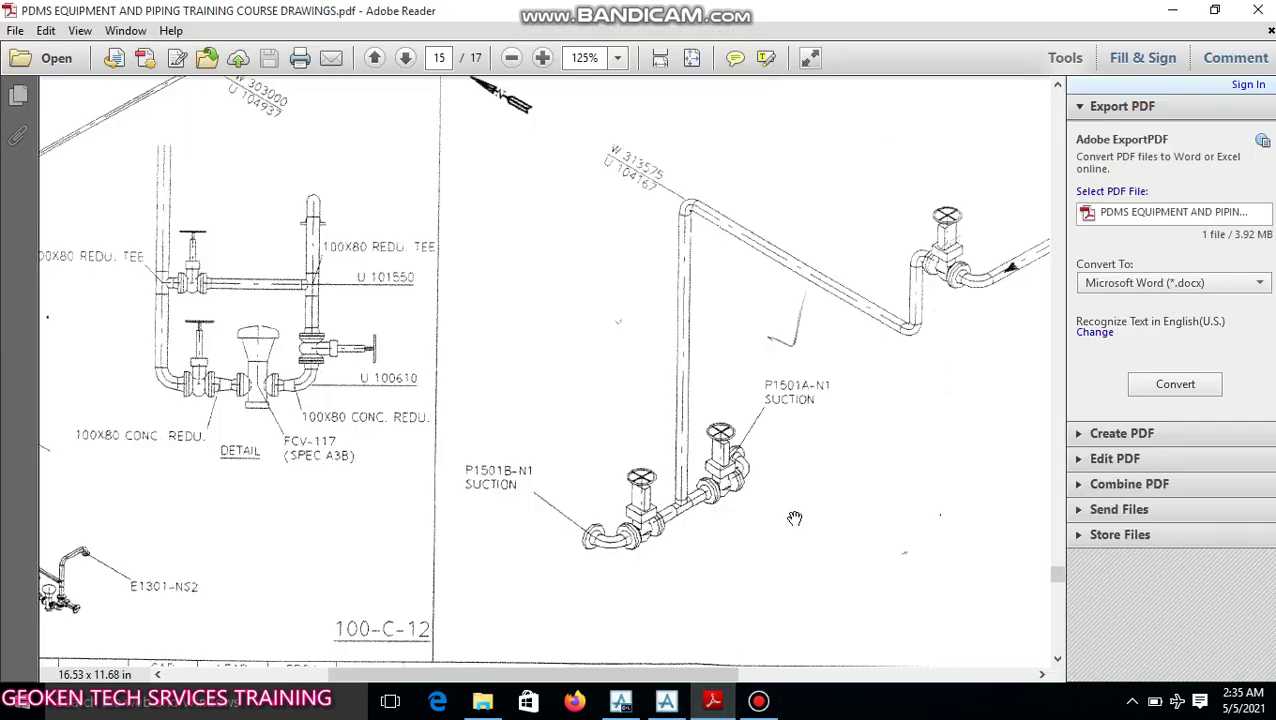
{"action": "left_click", "coordinate": [666, 701]}
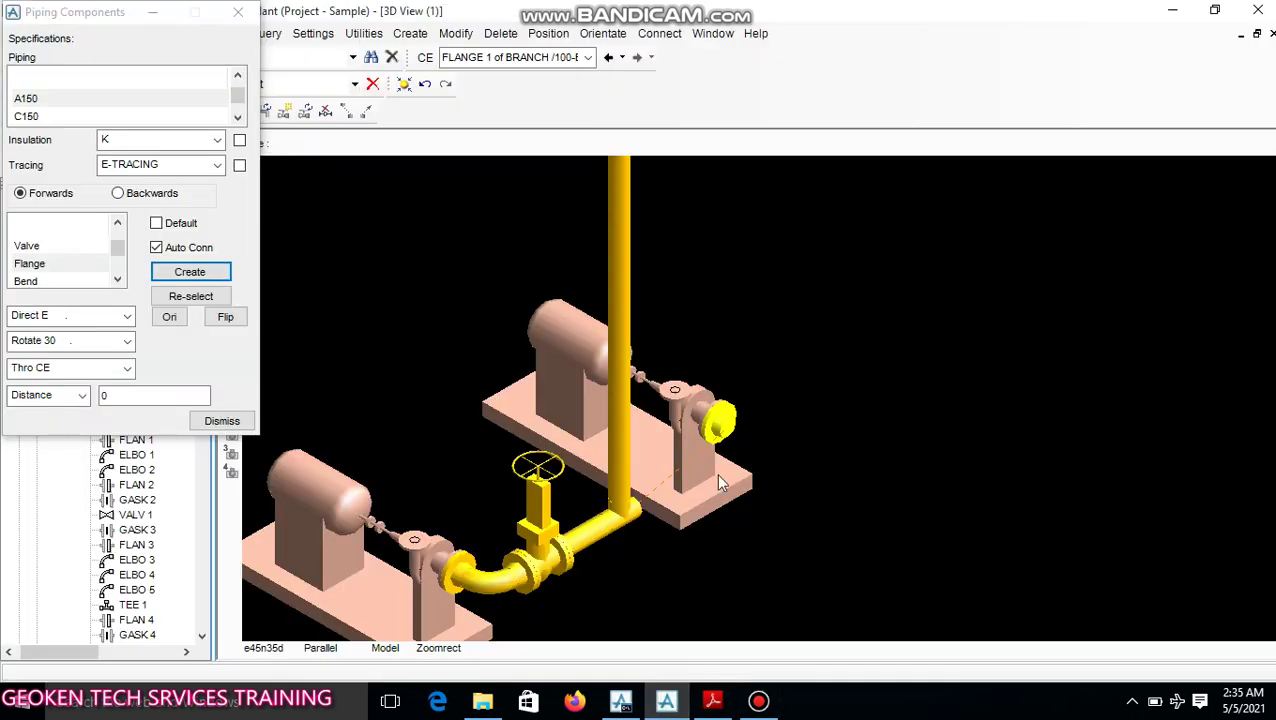
{"action": "left_click", "coordinate": [713, 701]}
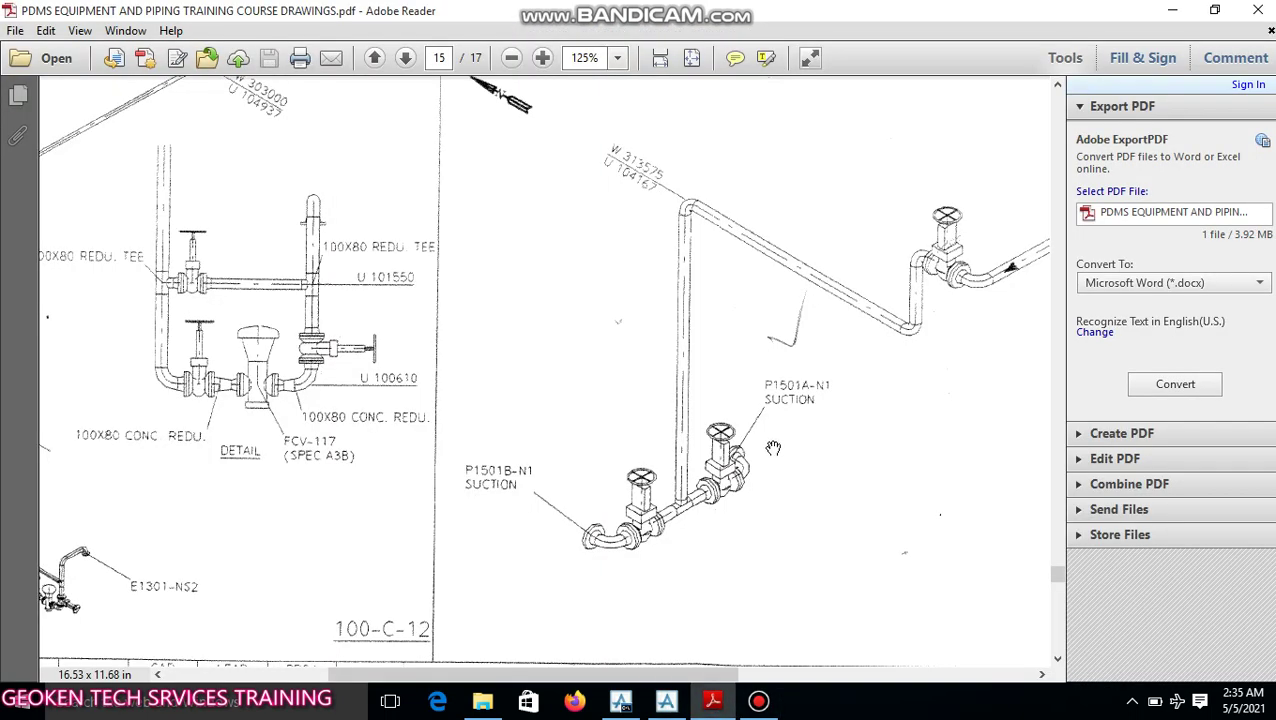
{"action": "left_click", "coordinate": [666, 701]}
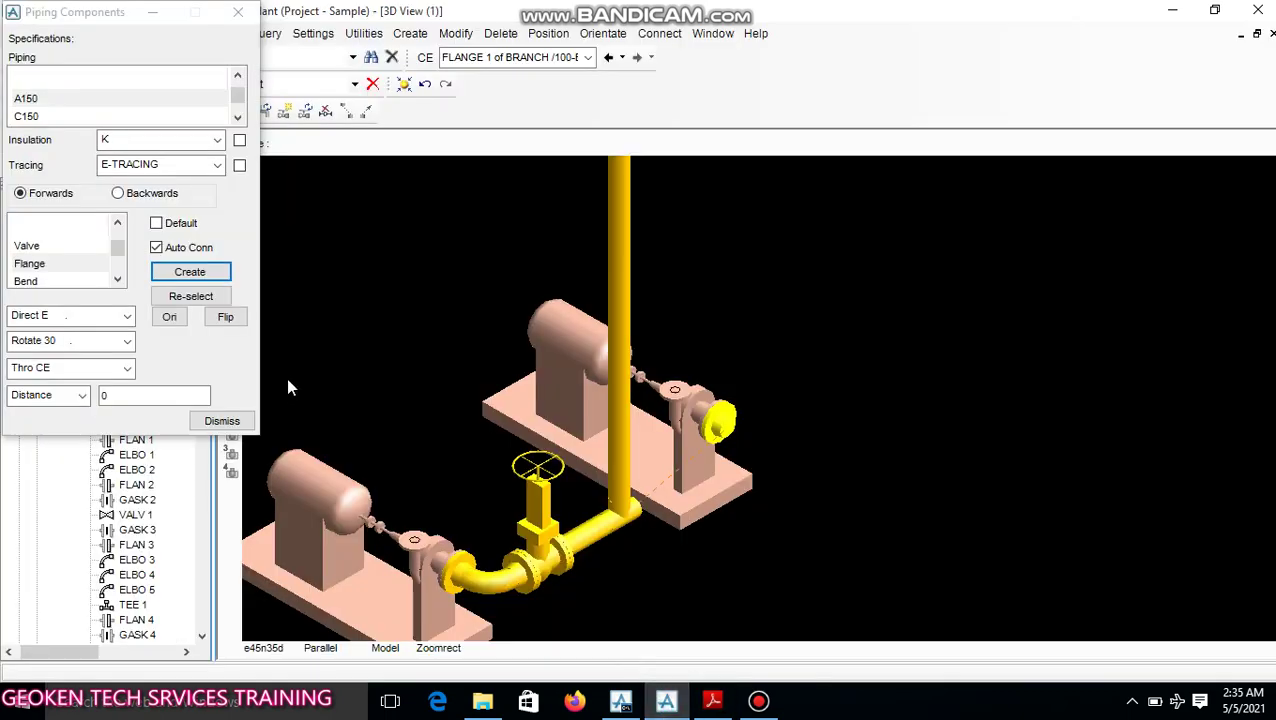
Add an EA elbow after the flange, accepting the out-of-spec component
{"action": "left_click", "coordinate": [117, 223]}
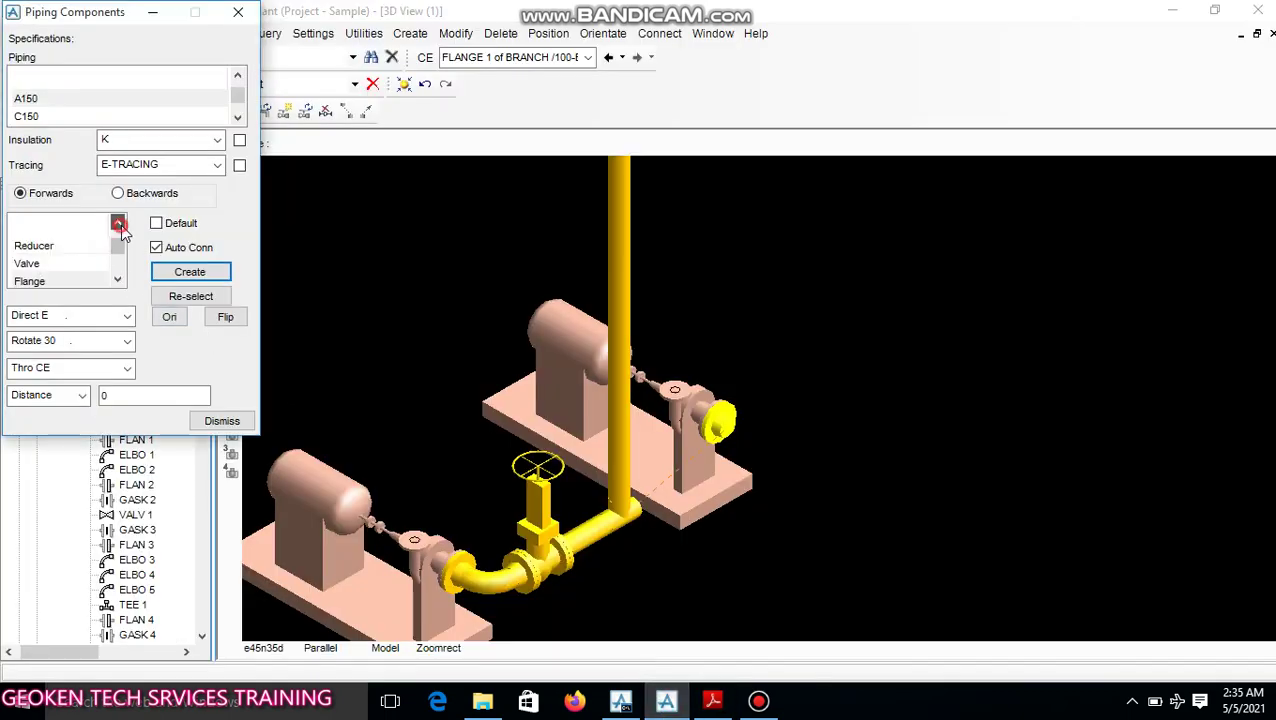
{"action": "left_click", "coordinate": [117, 223]}
{"action": "left_click", "coordinate": [117, 223]}
{"action": "left_click", "coordinate": [117, 223]}
{"action": "left_click", "coordinate": [117, 223]}
{"action": "left_click", "coordinate": [55, 264]}
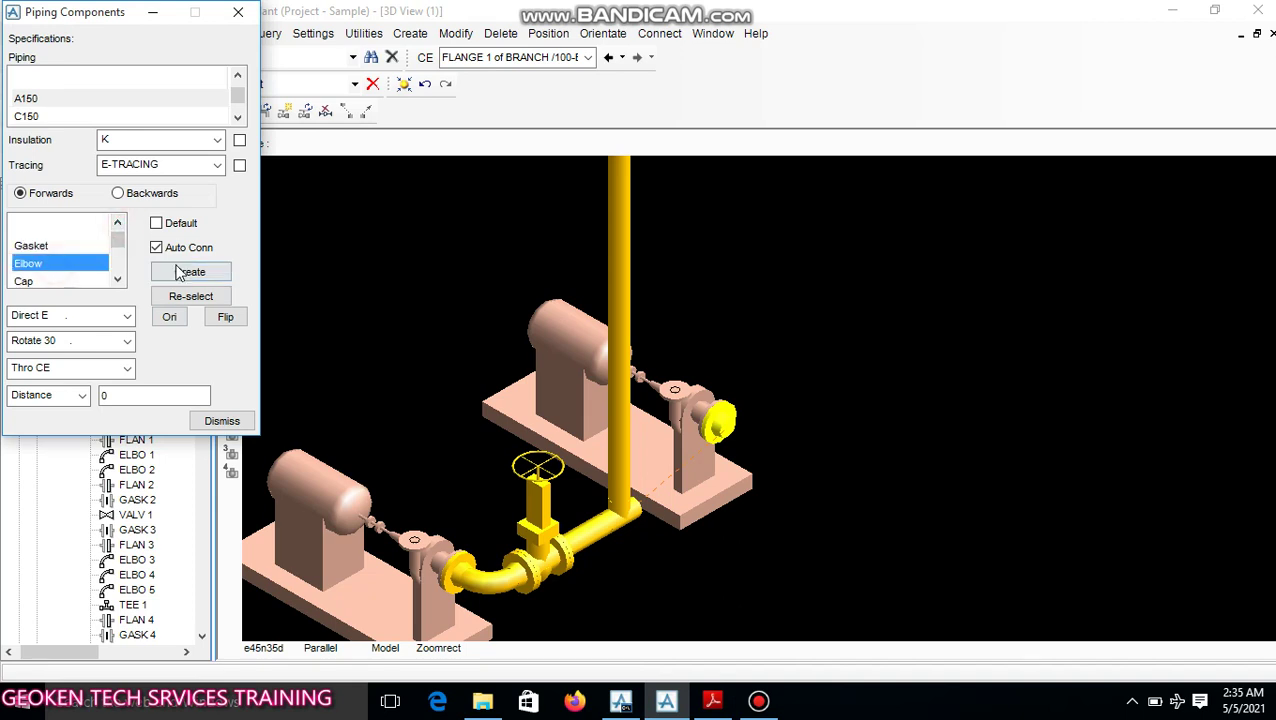
{"action": "left_click", "coordinate": [185, 272]}
{"action": "key", "text": "Return"}
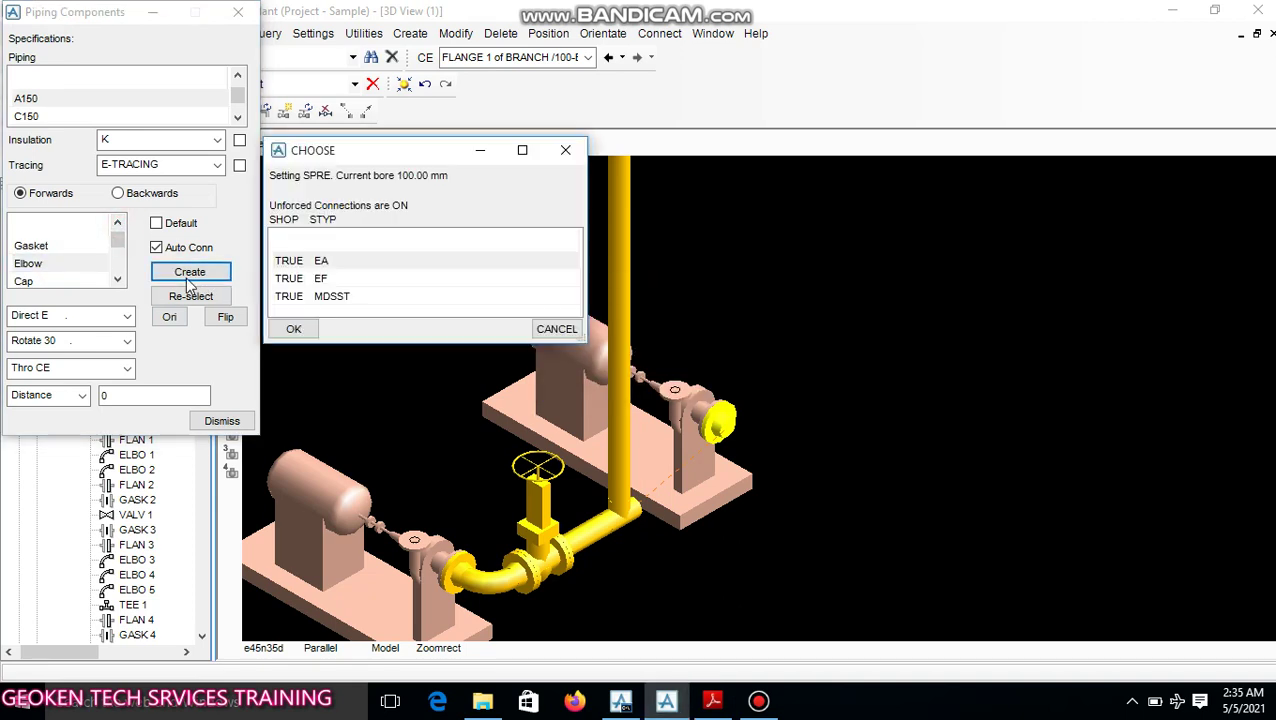
{"action": "left_click", "coordinate": [298, 262]}
{"action": "left_click", "coordinate": [295, 330]}
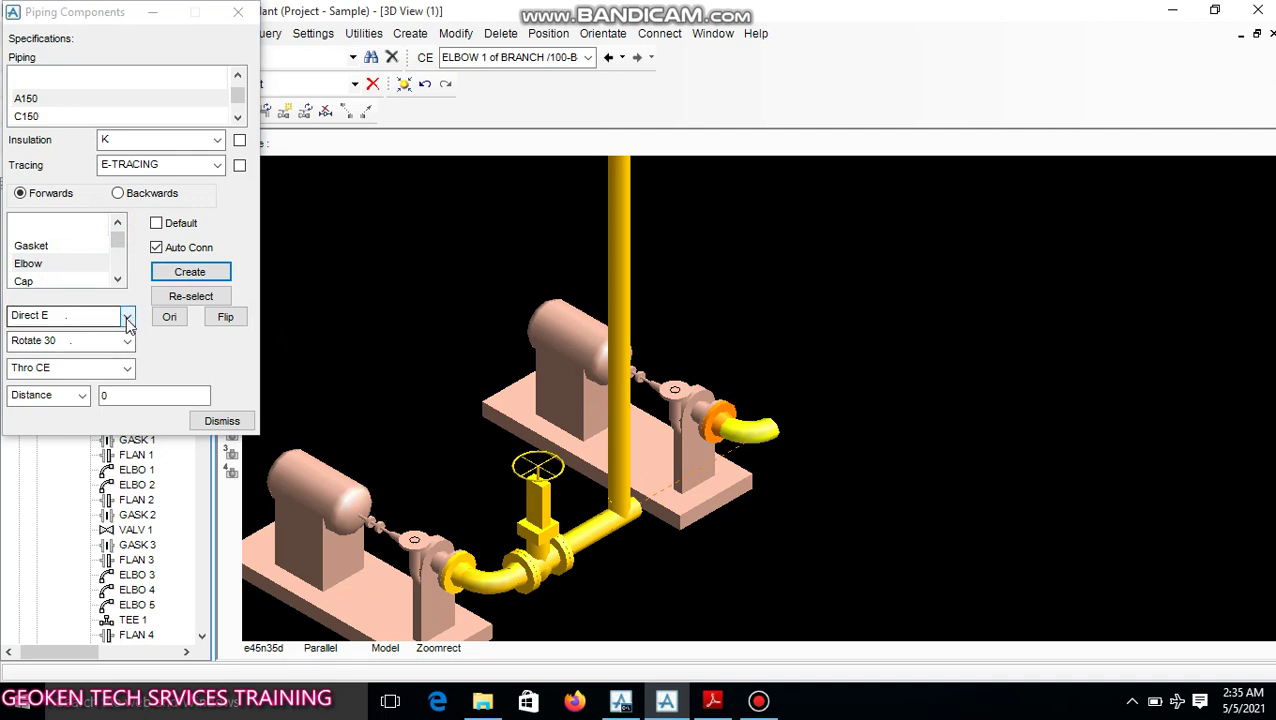
Turn the elbow outlet to direction W and check it against the PDF drawing
{"action": "left_click", "coordinate": [127, 317]}
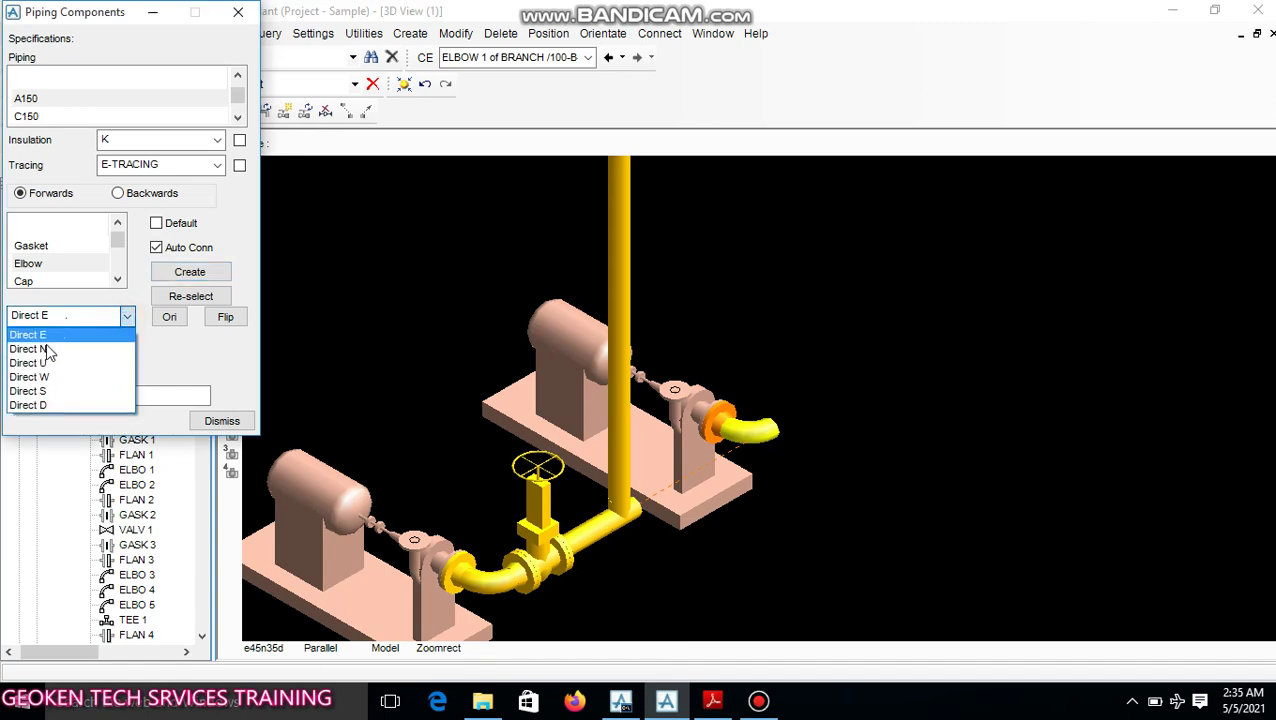
{"action": "left_click", "coordinate": [43, 377]}
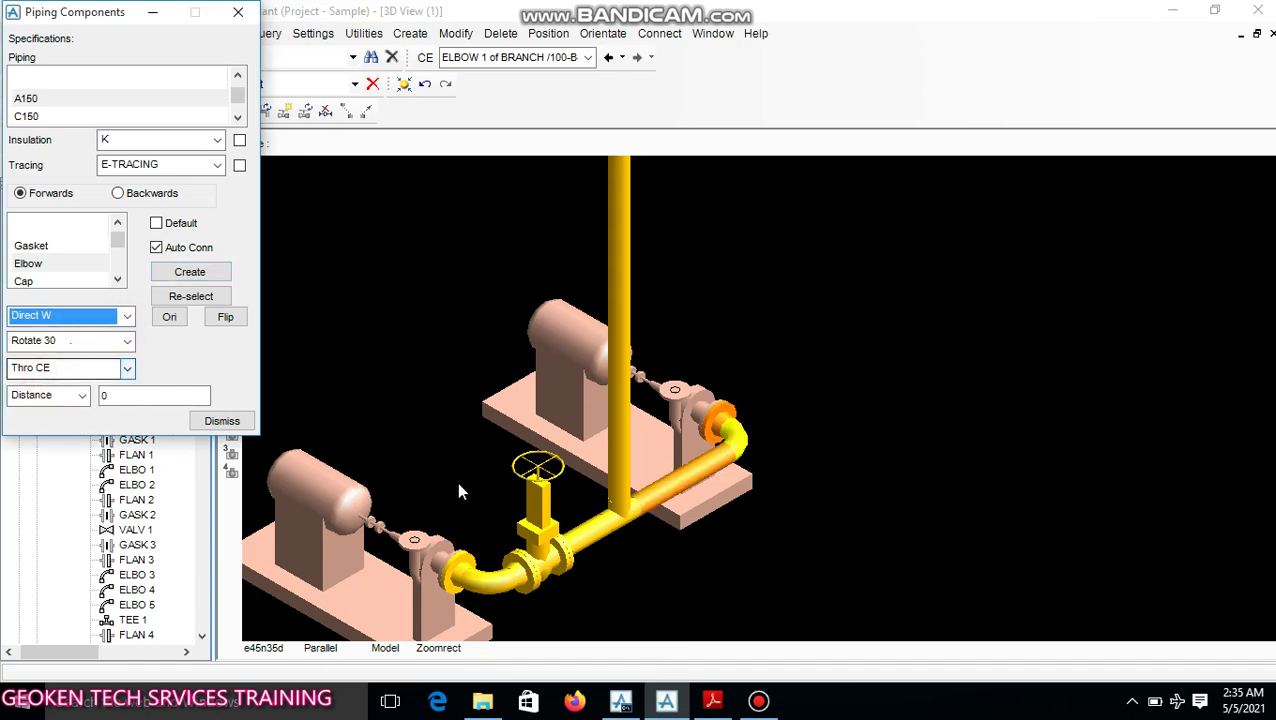
{"action": "left_click", "coordinate": [713, 700]}
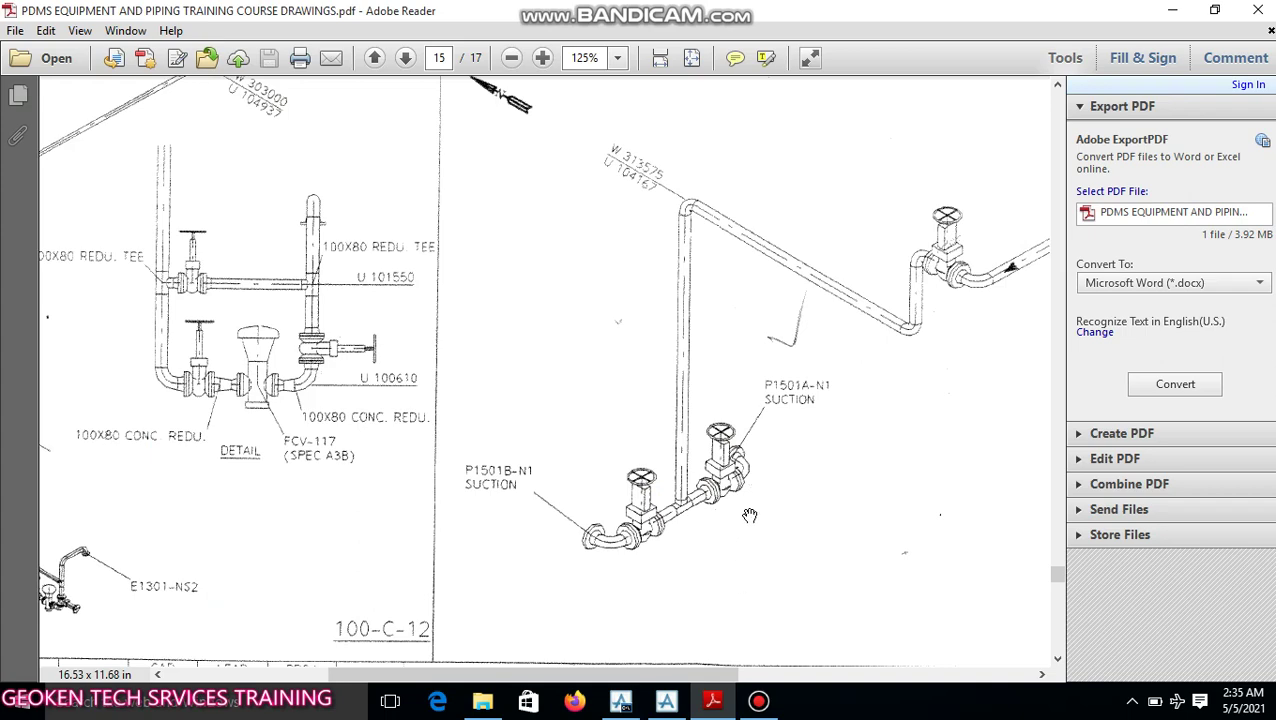
{"action": "left_click", "coordinate": [666, 700]}
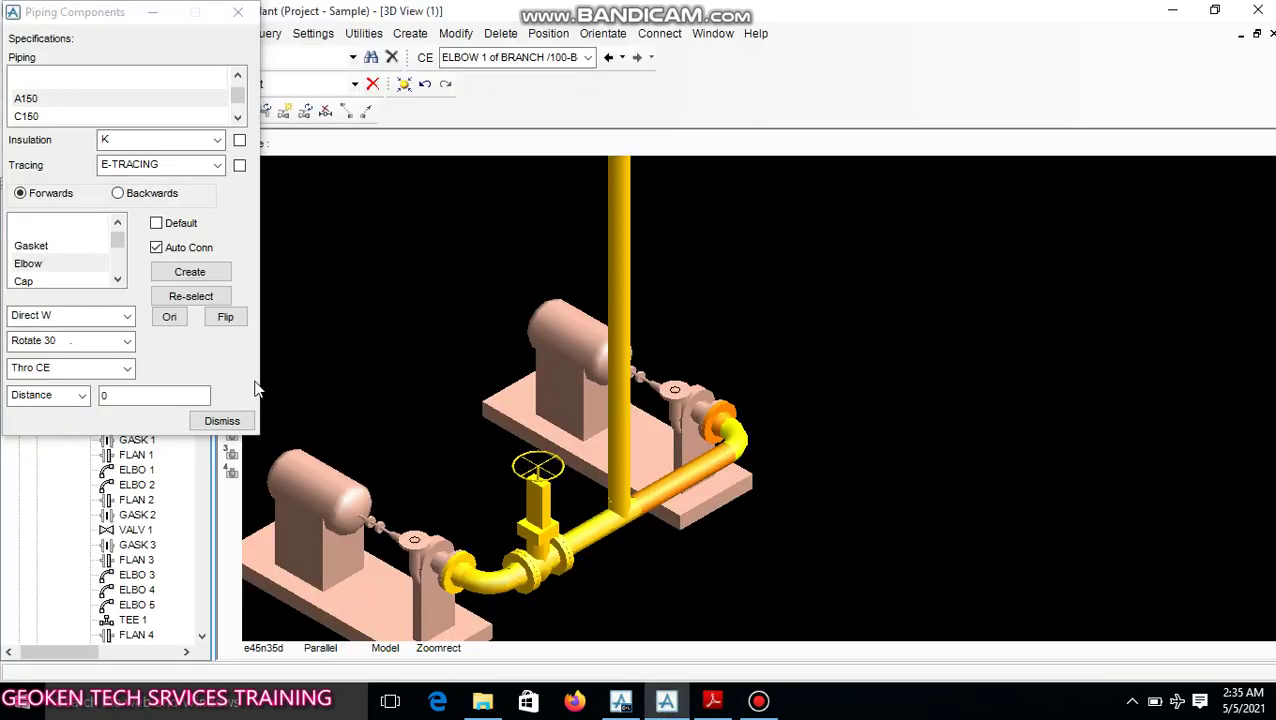
Add Flange 2 after the elbow, accepting the out-of-spec component
{"action": "left_click", "coordinate": [117, 281]}
{"action": "left_click", "coordinate": [117, 281]}
{"action": "left_click", "coordinate": [117, 281]}
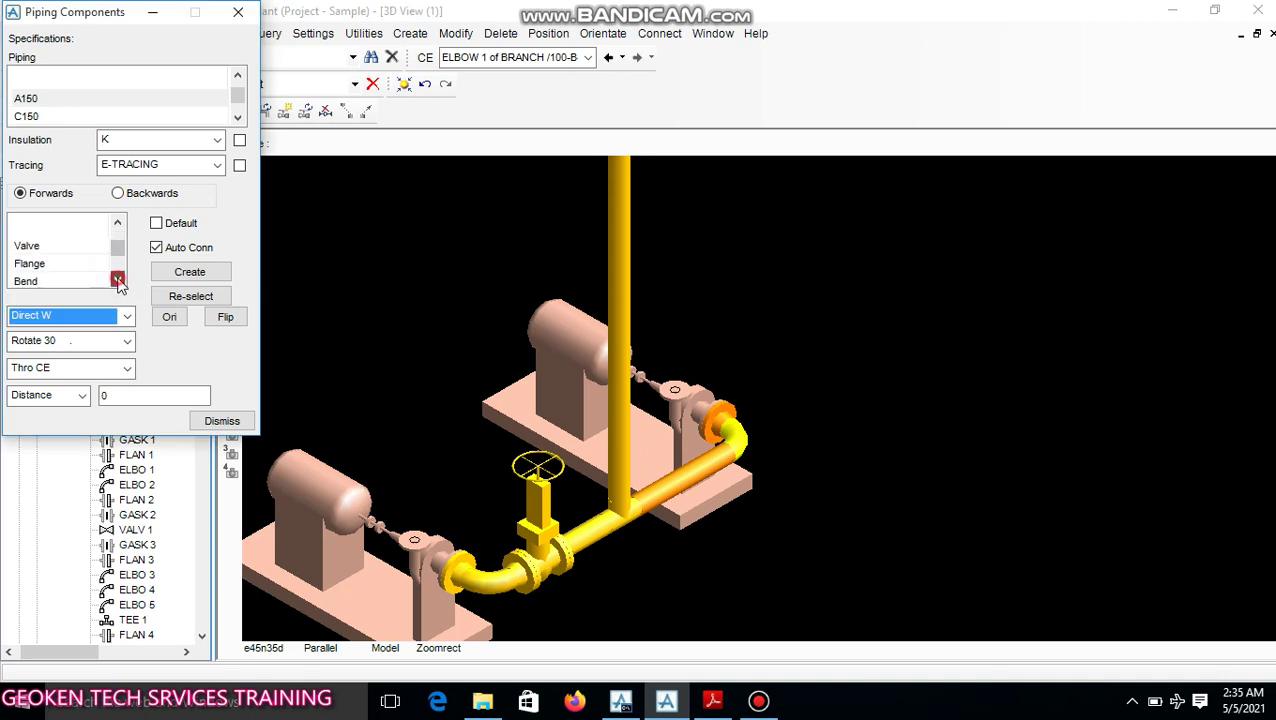
{"action": "left_click", "coordinate": [415, 279]}
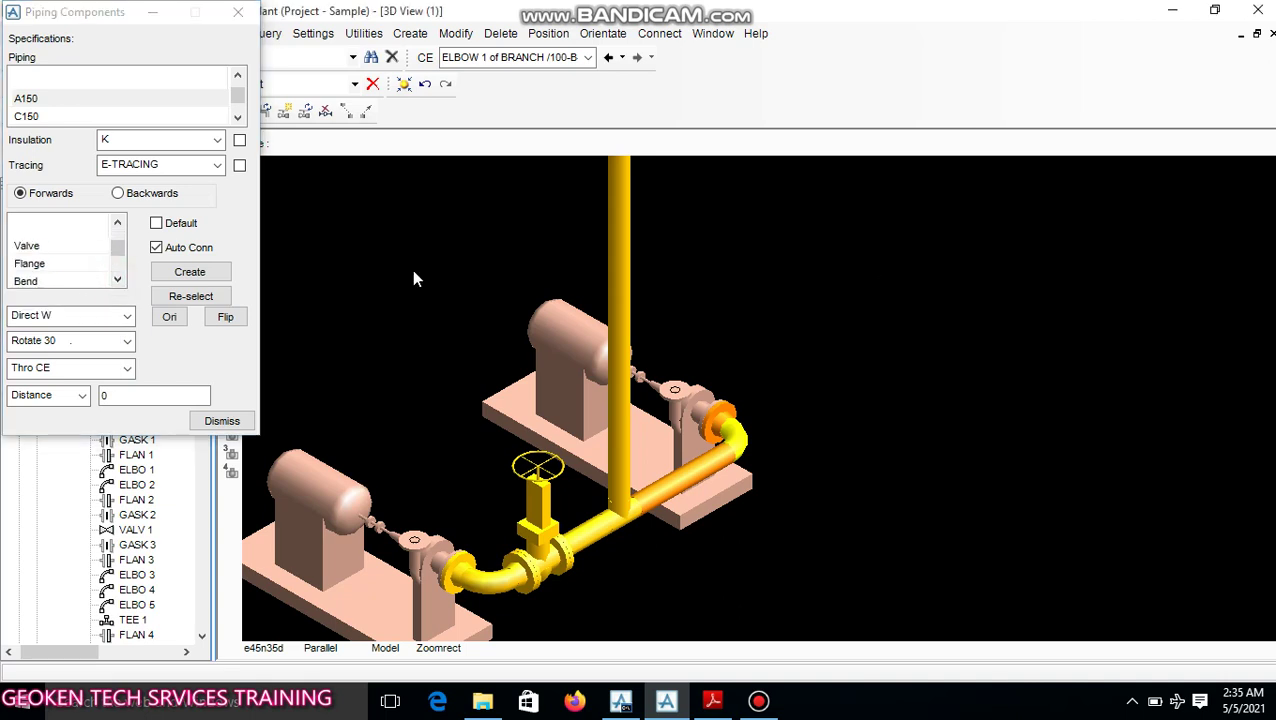
{"action": "left_click", "coordinate": [40, 264]}
{"action": "left_click", "coordinate": [205, 273]}
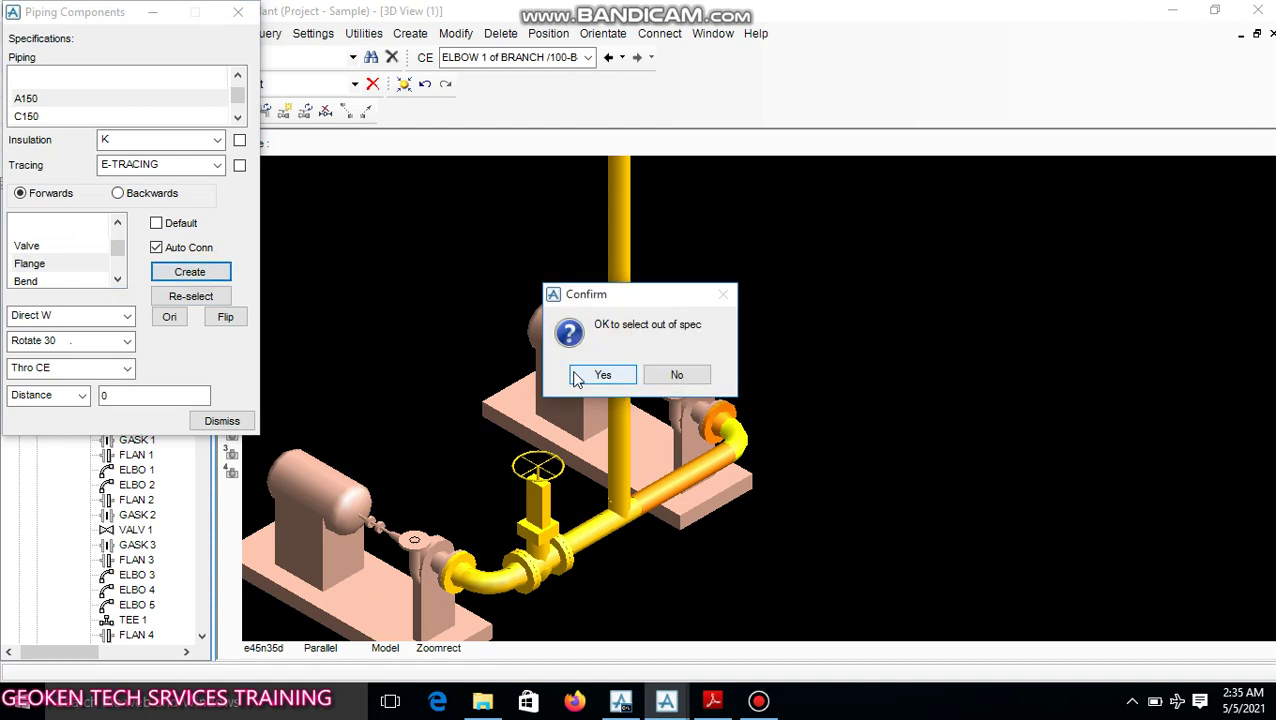
{"action": "left_click", "coordinate": [598, 375]}
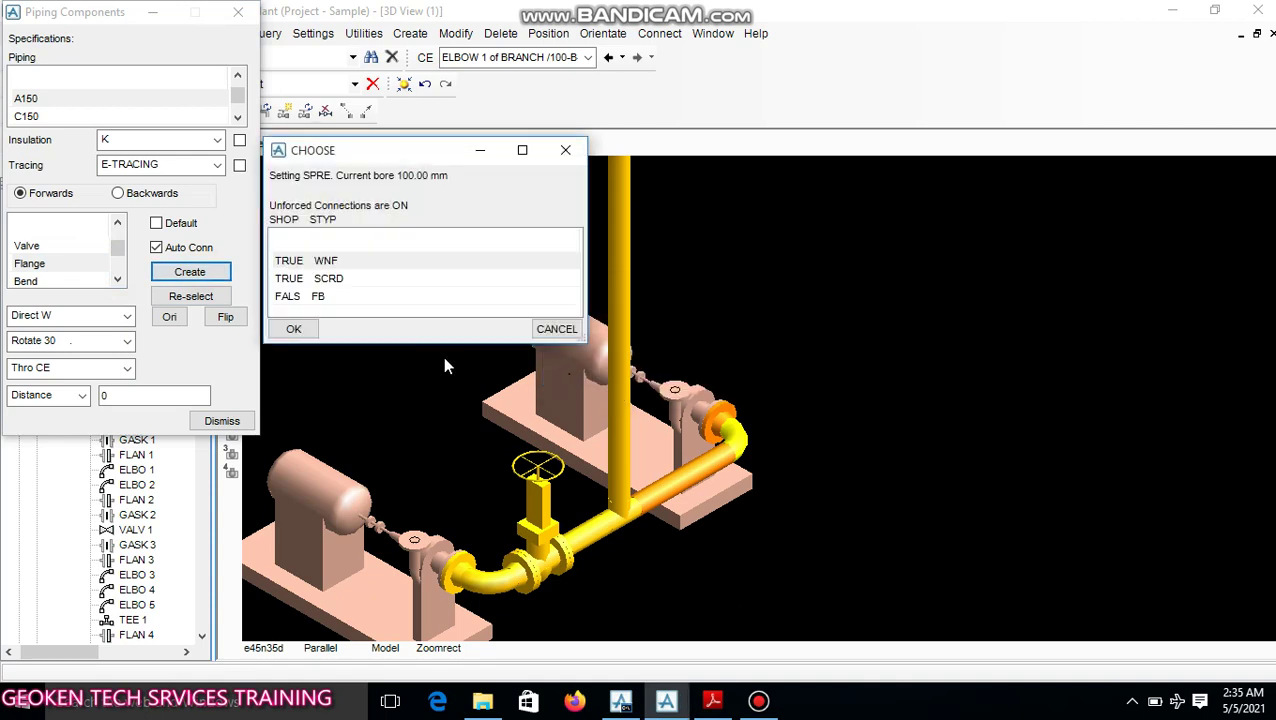
{"action": "left_click", "coordinate": [293, 329]}
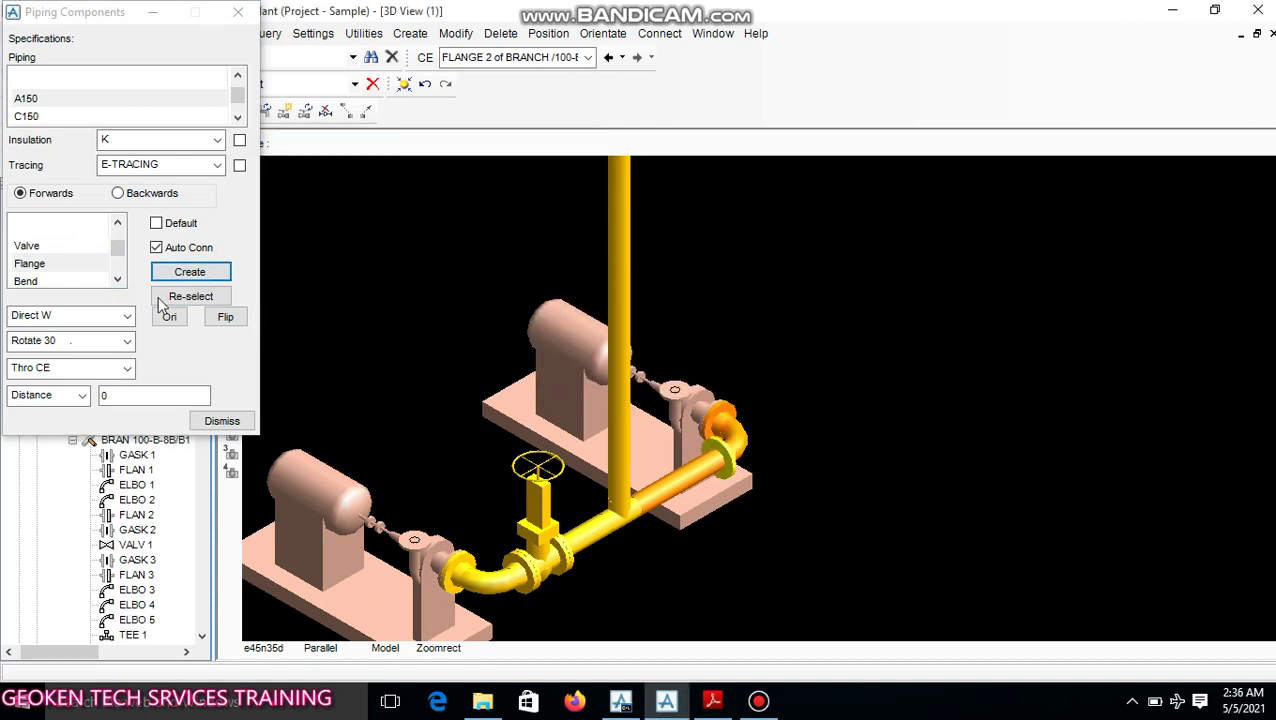
Add Gasket 2 after Flange 2, accepting out of spec
{"action": "left_click", "coordinate": [117, 222]}
{"action": "left_click", "coordinate": [117, 222]}
{"action": "left_click", "coordinate": [117, 222]}
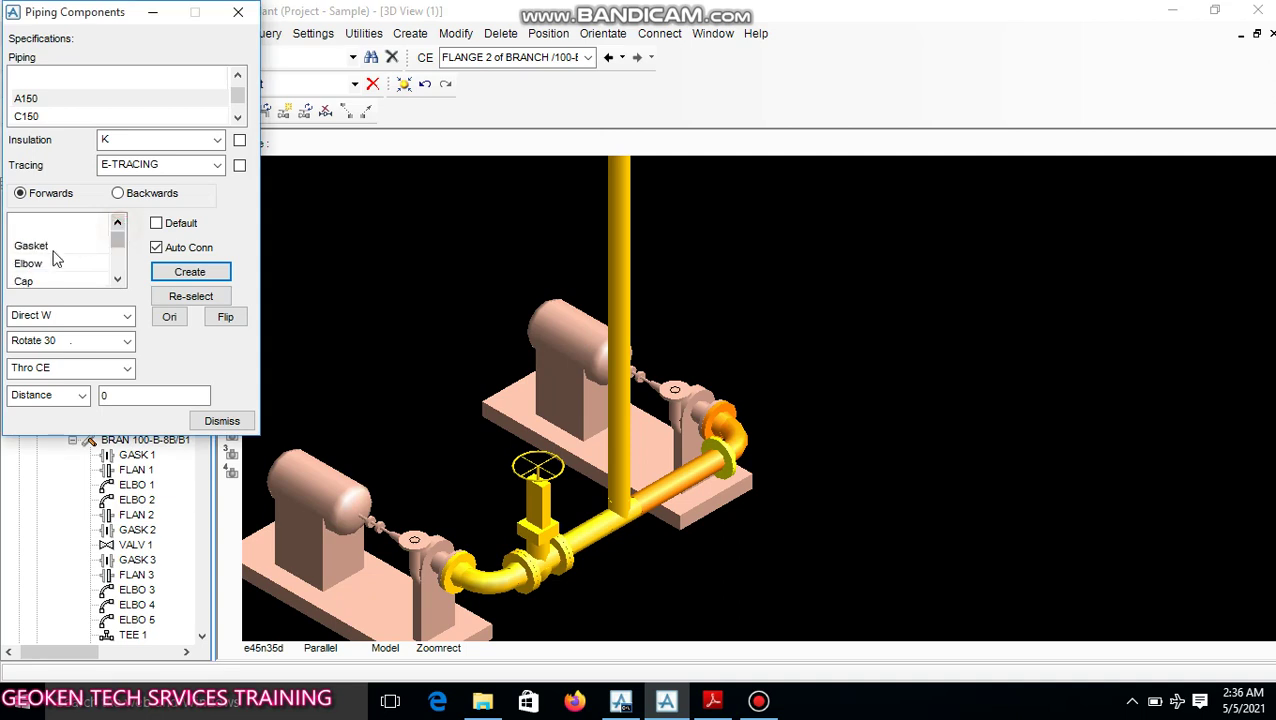
{"action": "left_click", "coordinate": [40, 245]}
{"action": "left_click", "coordinate": [190, 271]}
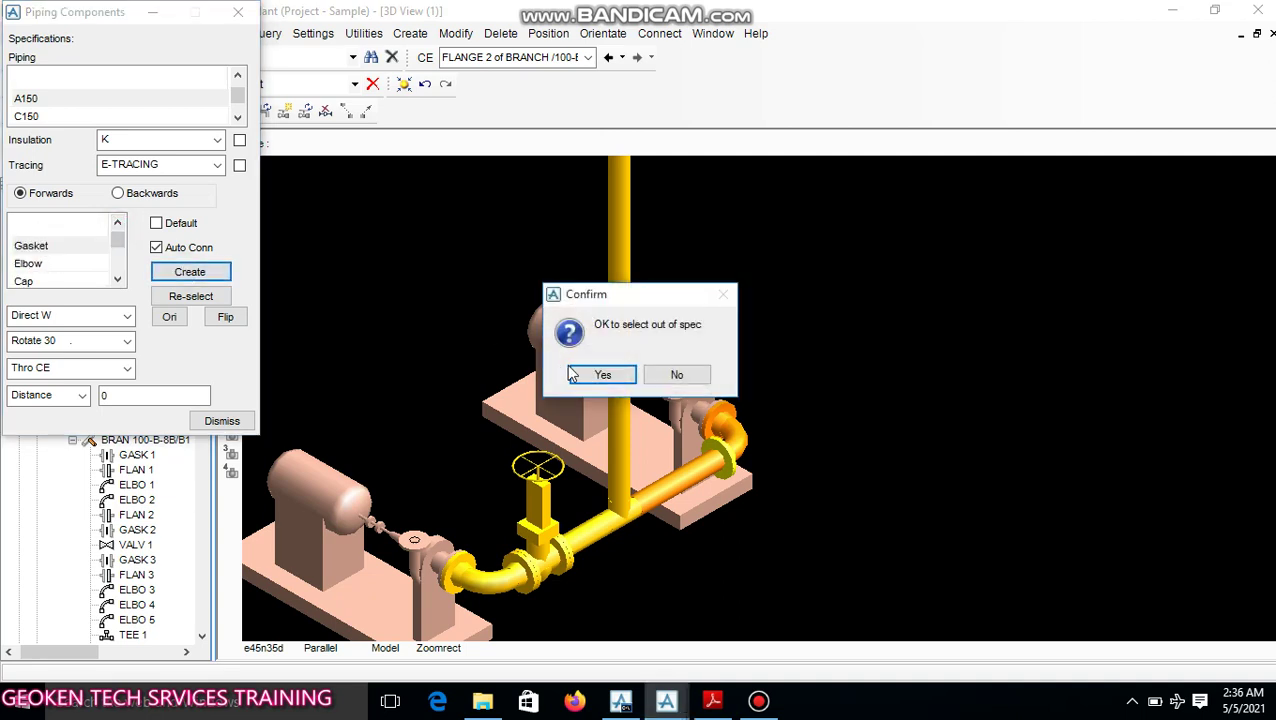
{"action": "left_click", "coordinate": [600, 376]}
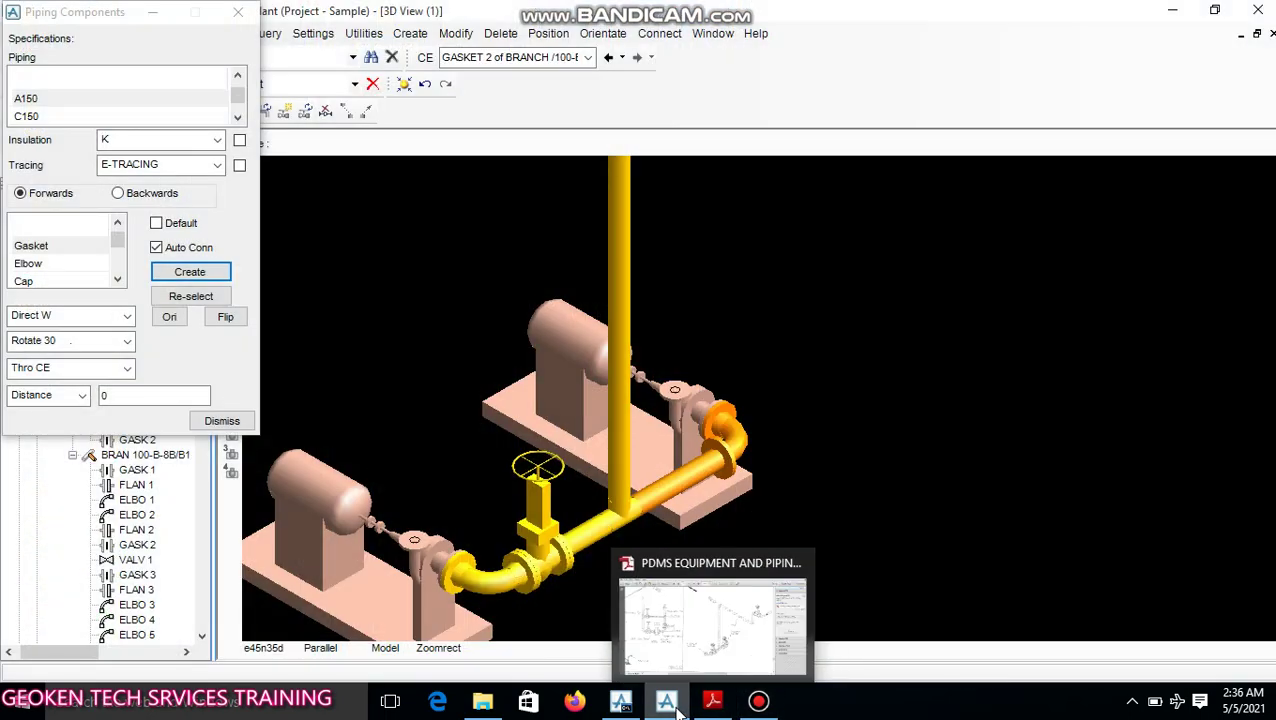
Add a GATE valve after the gasket, accepting out of spec
{"action": "left_click", "coordinate": [117, 222]}
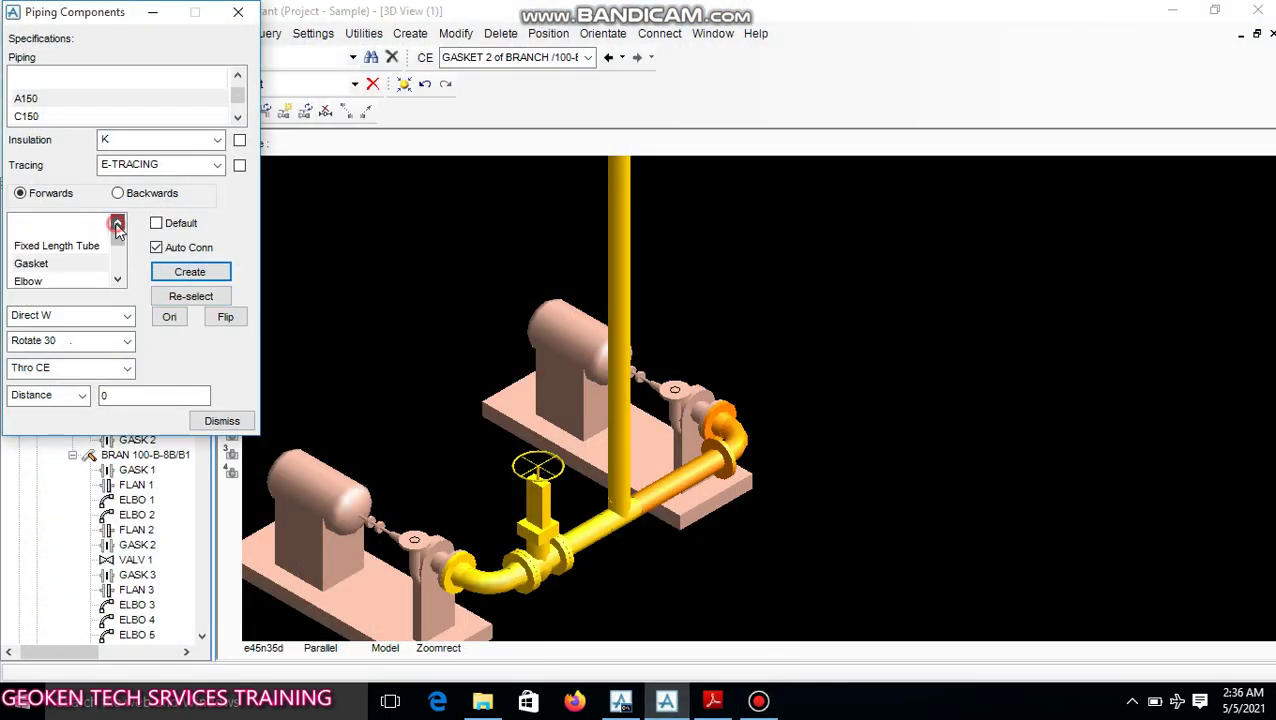
{"action": "left_click", "coordinate": [117, 279]}
{"action": "left_click", "coordinate": [117, 279]}
{"action": "left_click", "coordinate": [117, 279]}
{"action": "left_click", "coordinate": [117, 279]}
{"action": "left_click", "coordinate": [117, 279]}
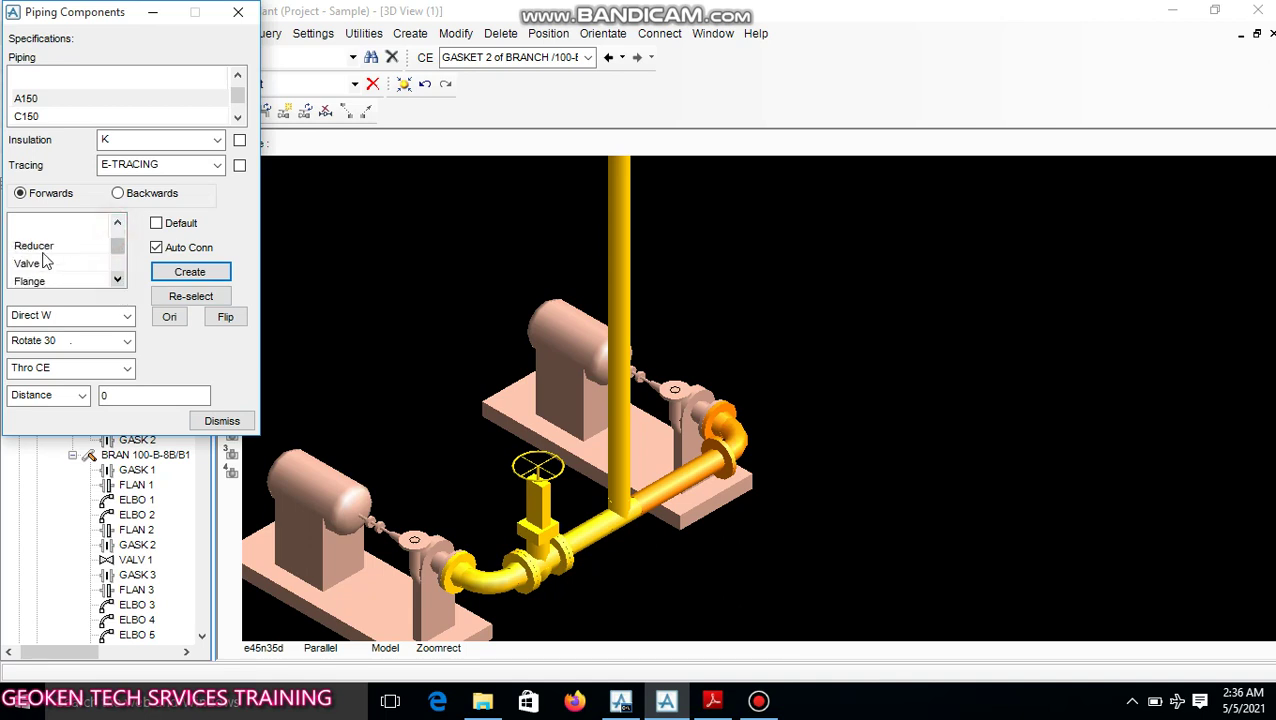
{"action": "left_click", "coordinate": [45, 263]}
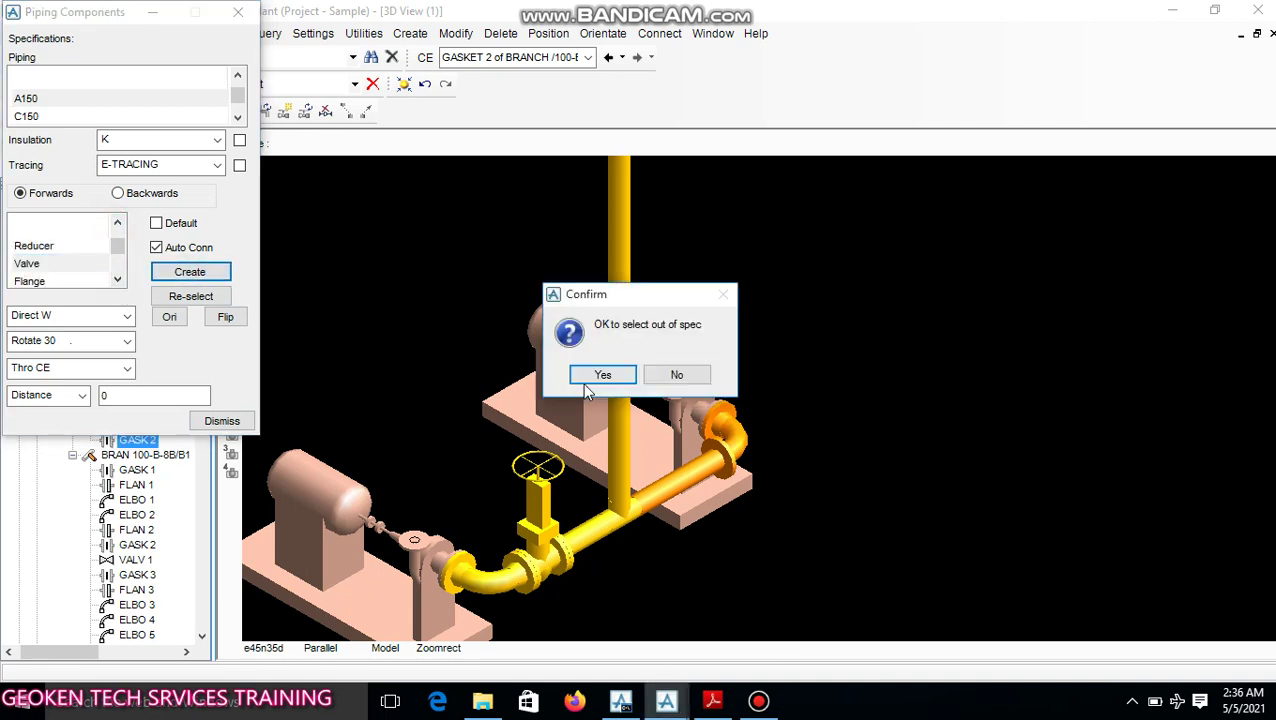
{"action": "left_click", "coordinate": [584, 373]}
{"action": "left_click", "coordinate": [312, 260]}
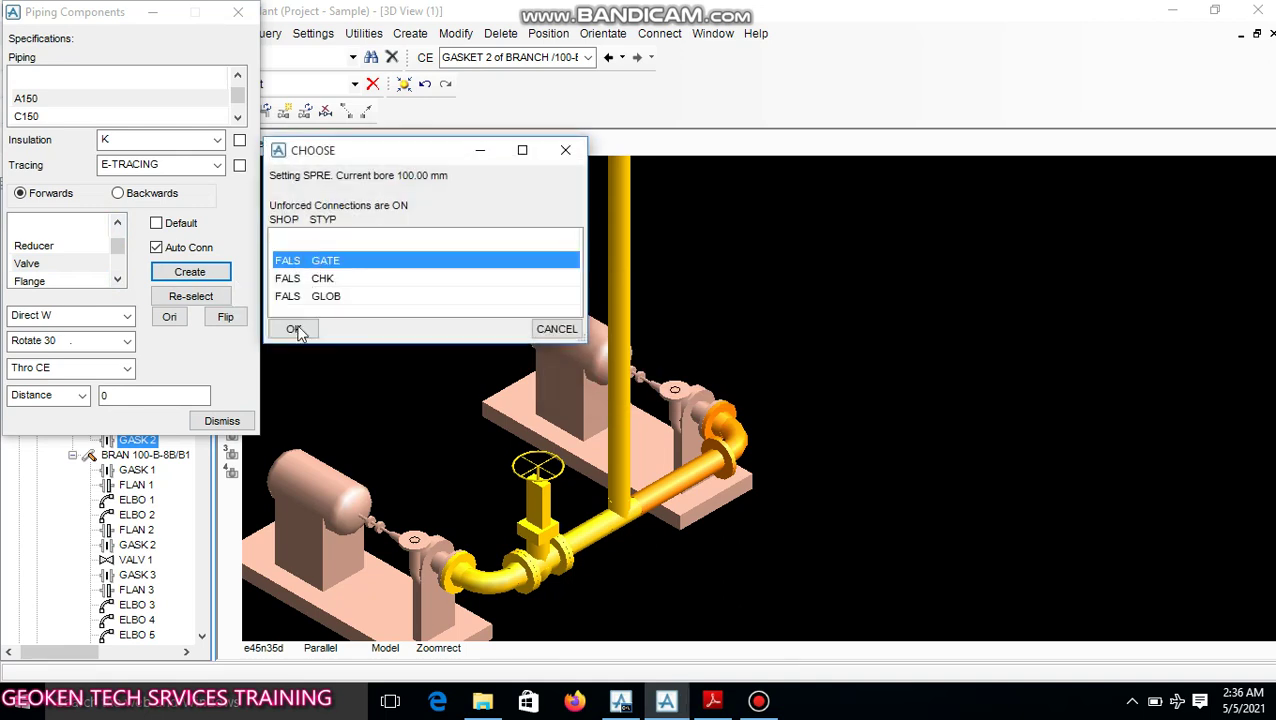
{"action": "left_click", "coordinate": [293, 328]}
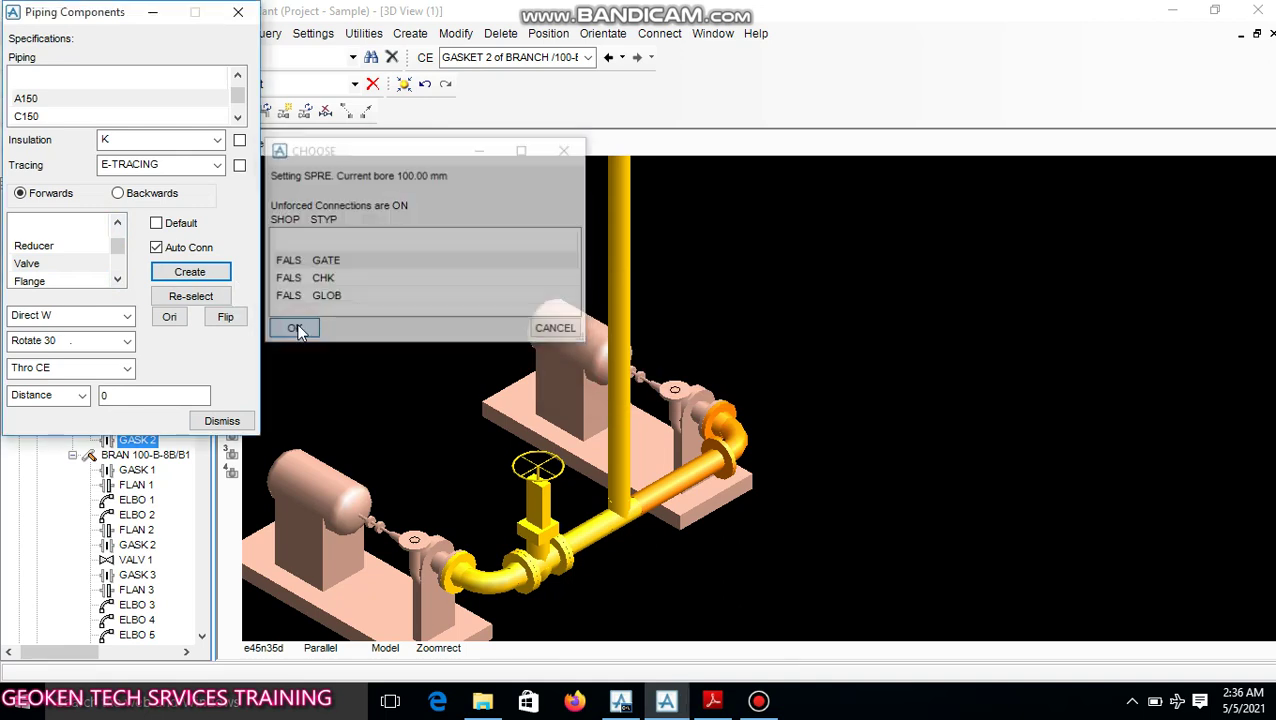
Add Gasket 3 after the gate valve, accepting out of spec
{"action": "left_click", "coordinate": [117, 222]}
{"action": "left_click", "coordinate": [117, 222]}
{"action": "left_click", "coordinate": [117, 222]}
{"action": "left_click", "coordinate": [30, 264]}
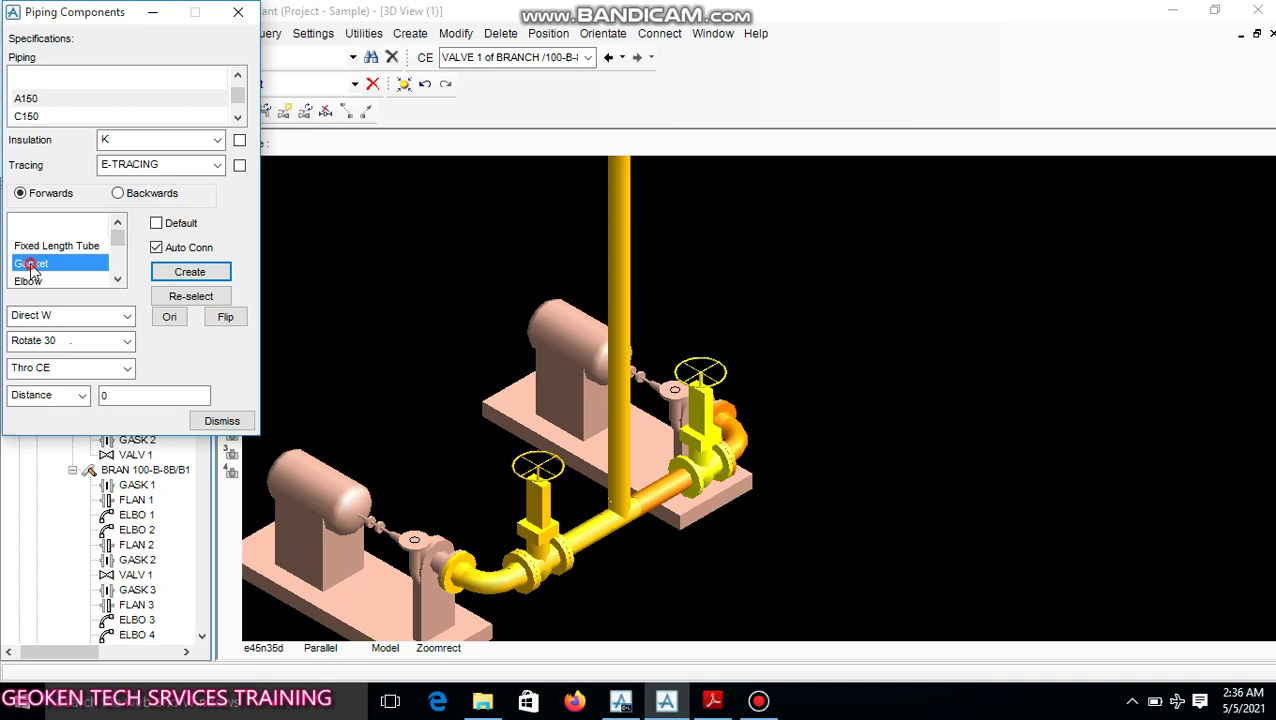
{"action": "left_click", "coordinate": [189, 272]}
{"action": "left_click", "coordinate": [603, 375]}
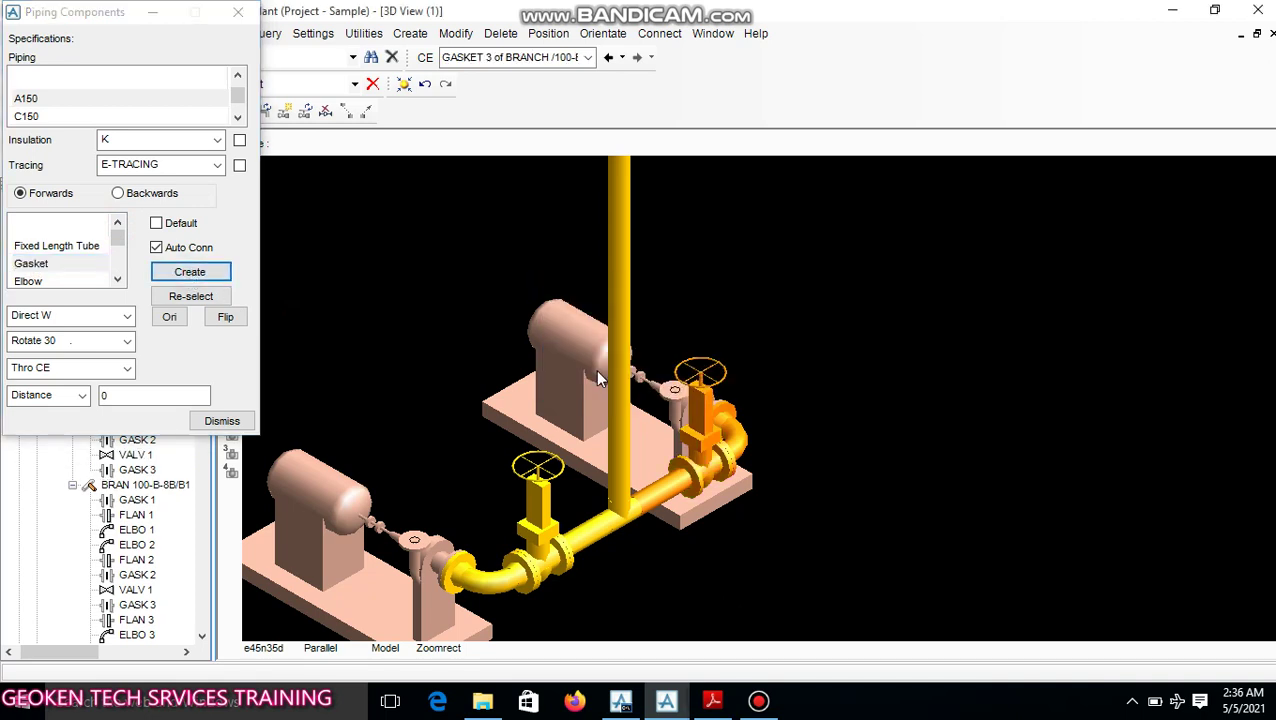
Add a WNF flange (Flange 3) after the gasket, accepting out of spec
{"action": "left_click", "coordinate": [117, 280]}
{"action": "left_click", "coordinate": [117, 280]}
{"action": "left_click", "coordinate": [117, 280]}
{"action": "left_click", "coordinate": [117, 280]}
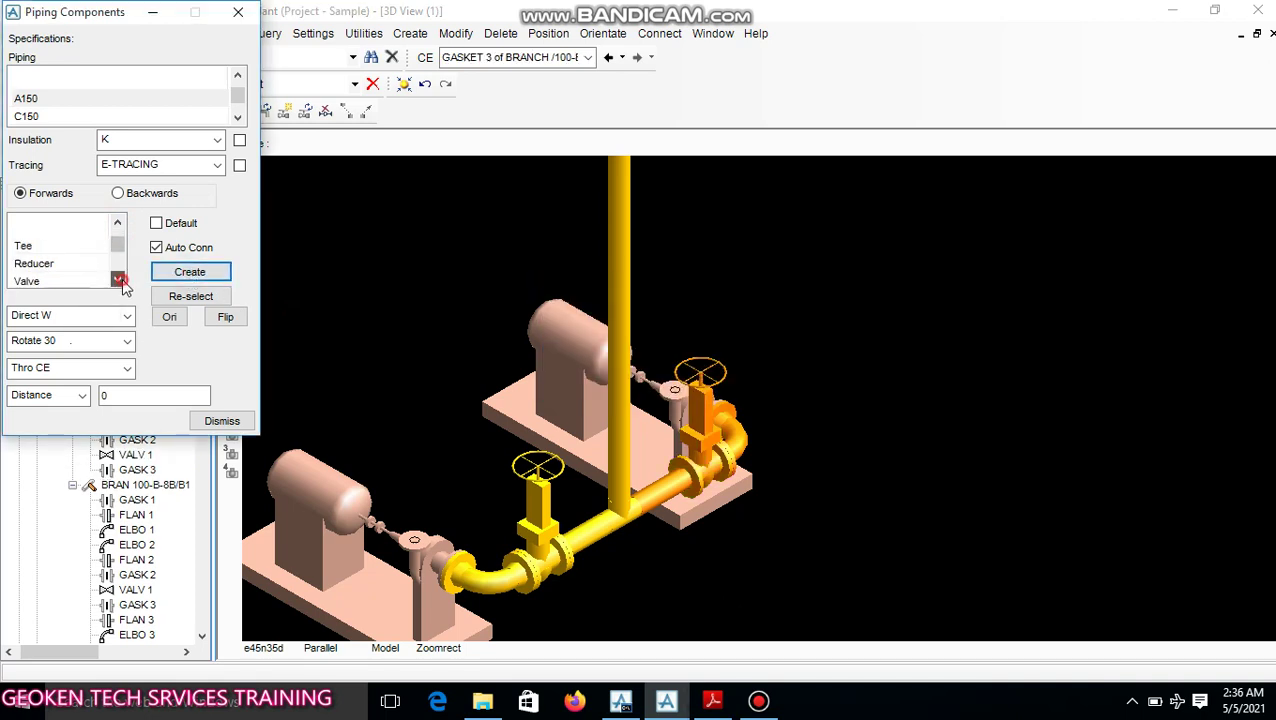
{"action": "left_click", "coordinate": [117, 280]}
{"action": "left_click", "coordinate": [117, 280]}
{"action": "left_click", "coordinate": [28, 263]}
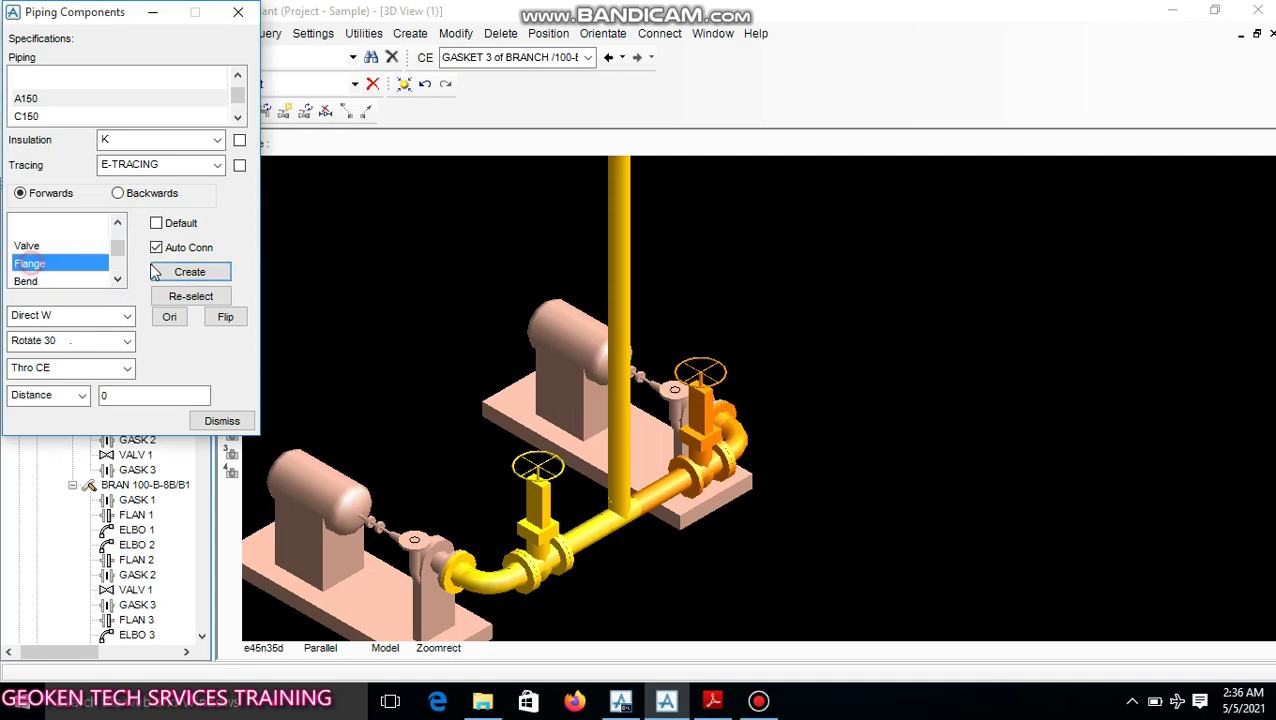
{"action": "left_click", "coordinate": [185, 272]}
{"action": "left_click", "coordinate": [600, 375]}
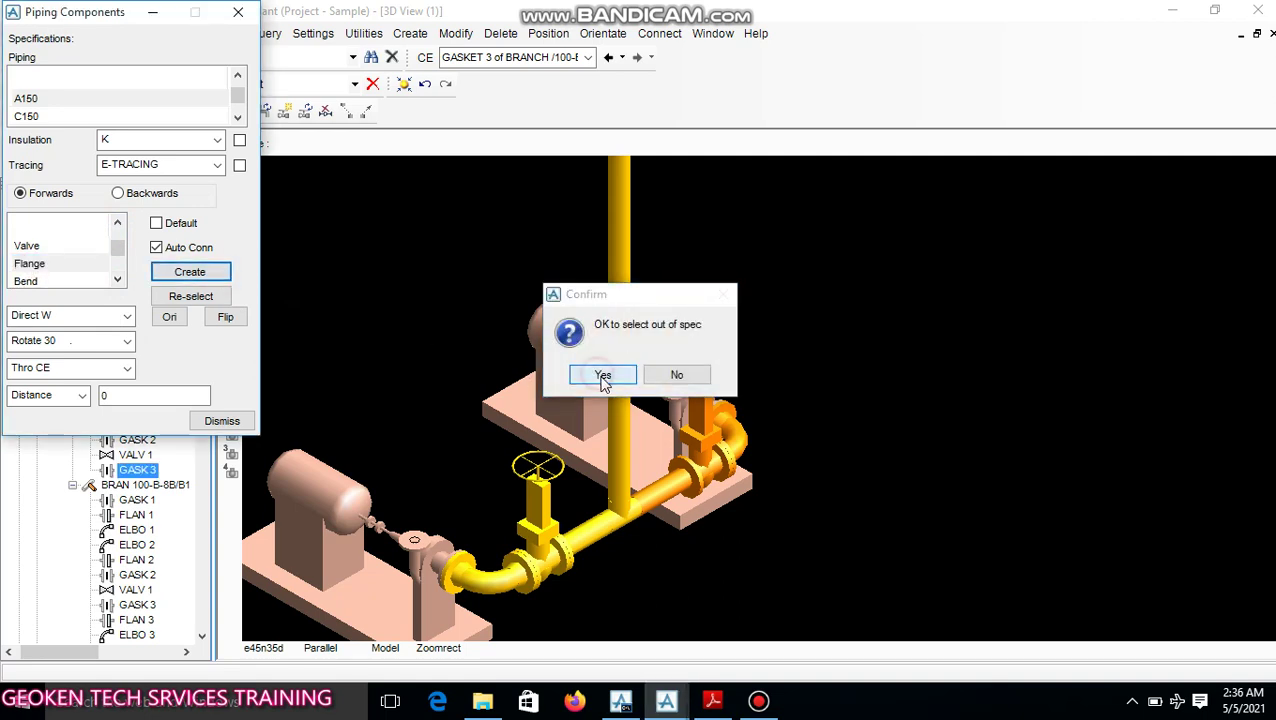
{"action": "left_click", "coordinate": [295, 262]}
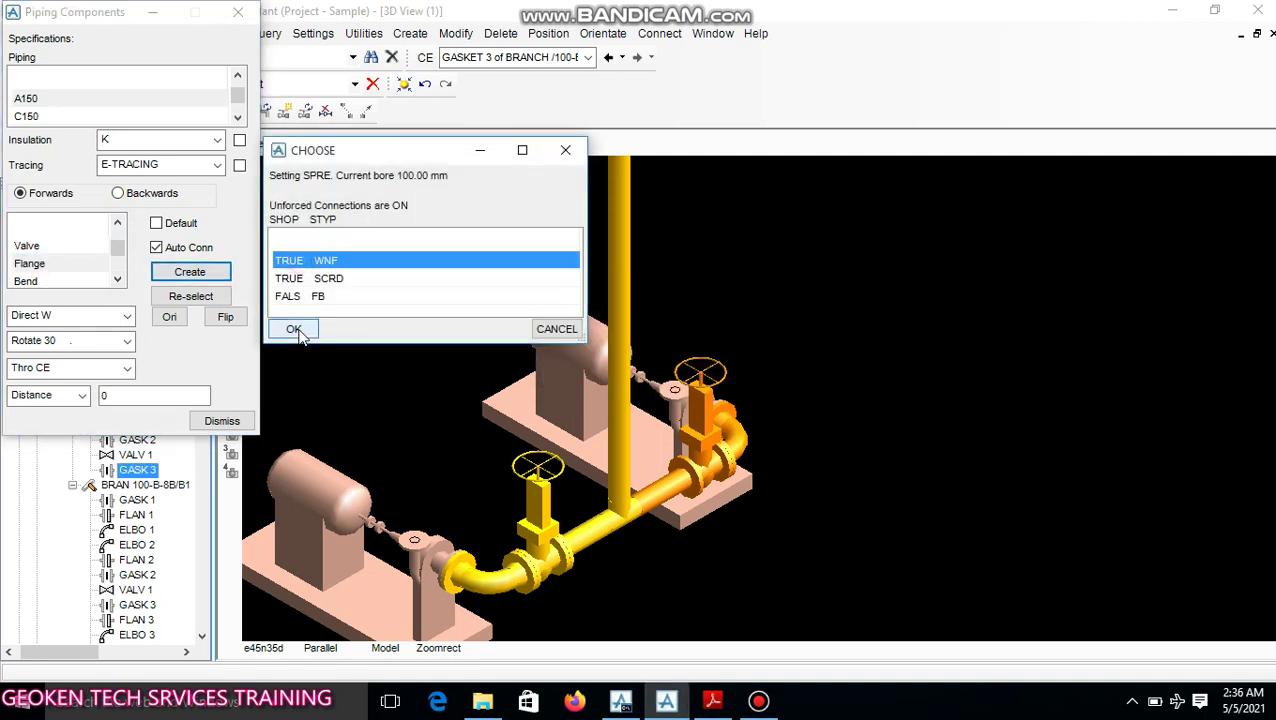
{"action": "left_click", "coordinate": [293, 329]}
Zoom out and set the 3D view to Look North over the whole system
{"action": "scroll", "coordinate": [800, 415], "scroll_direction": "down", "scroll_amount": 5}
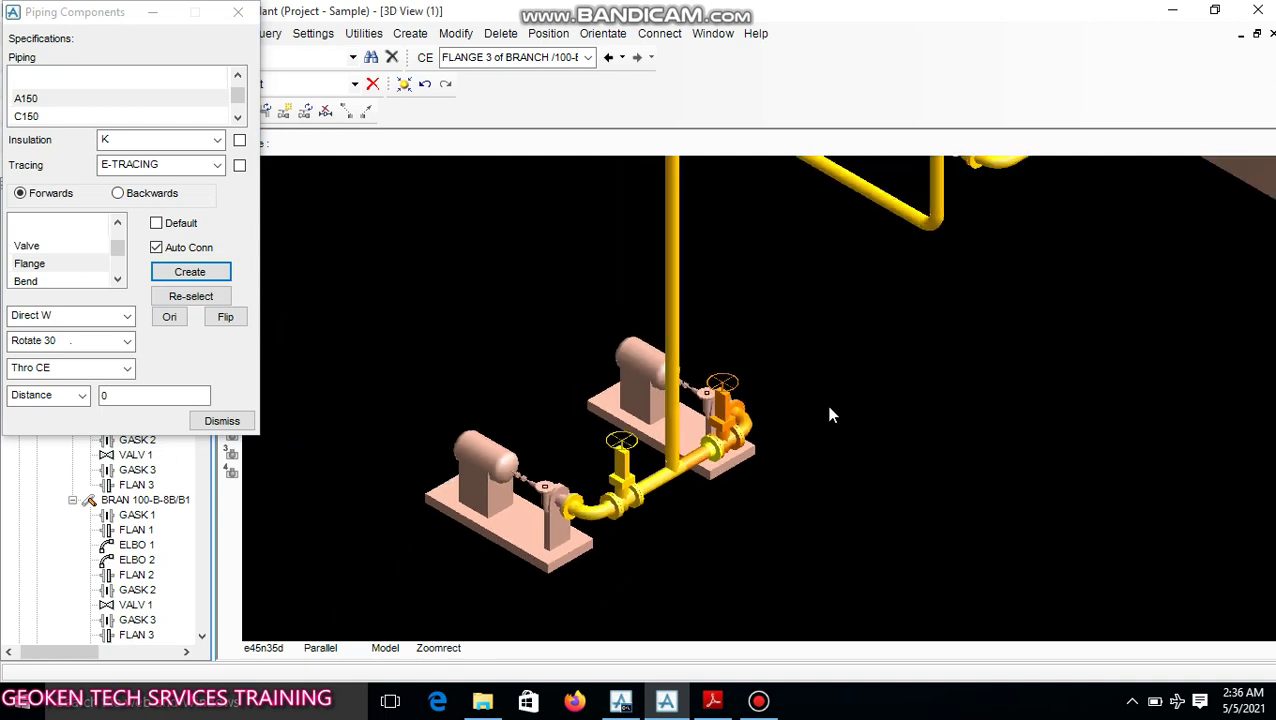
{"action": "right_click", "coordinate": [430, 288]}
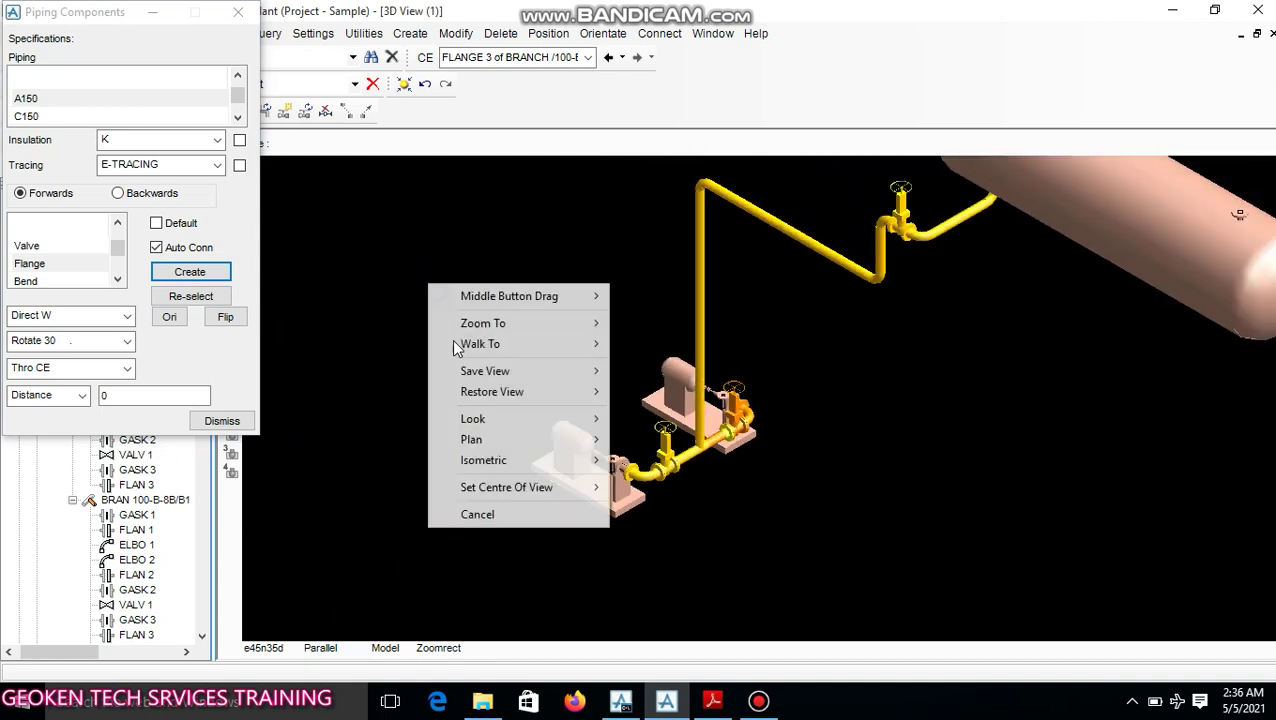
{"action": "mouse_move", "coordinate": [480, 422]}
{"action": "left_click", "coordinate": [678, 423]}
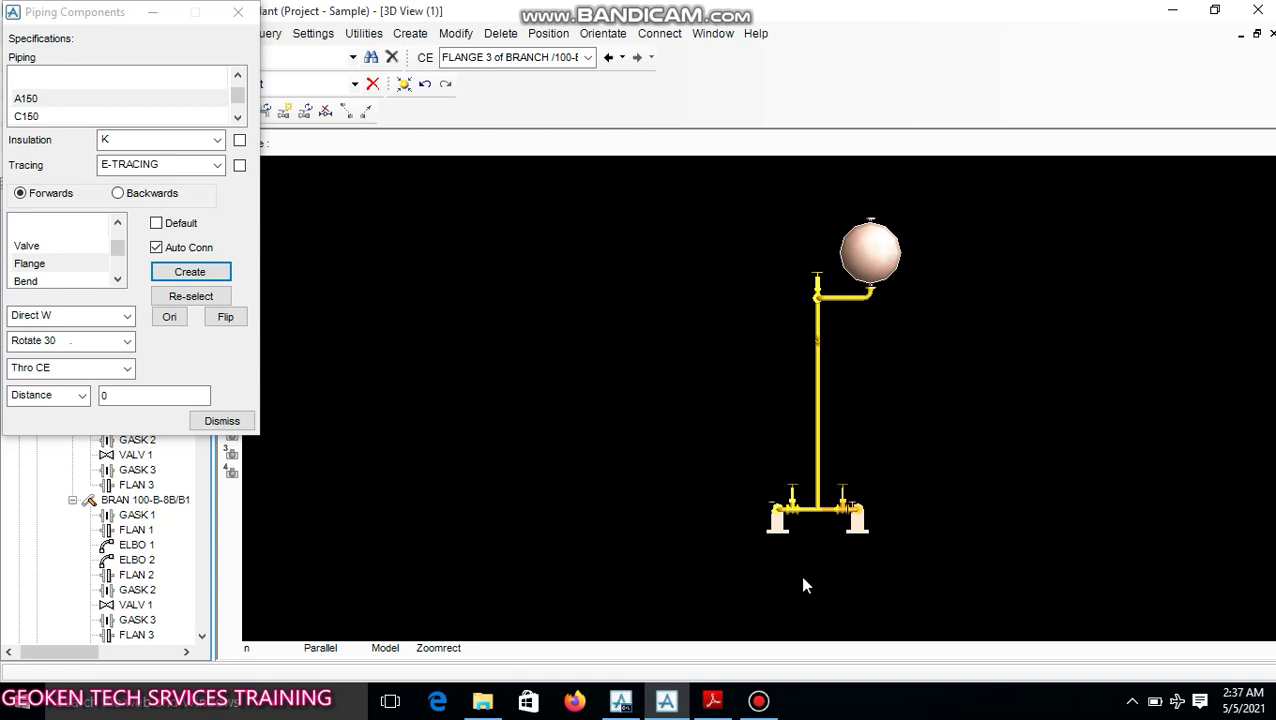
Bring the Bandicam recorder window to the front over the finished pump suction model
{"action": "left_click", "coordinate": [759, 702]}
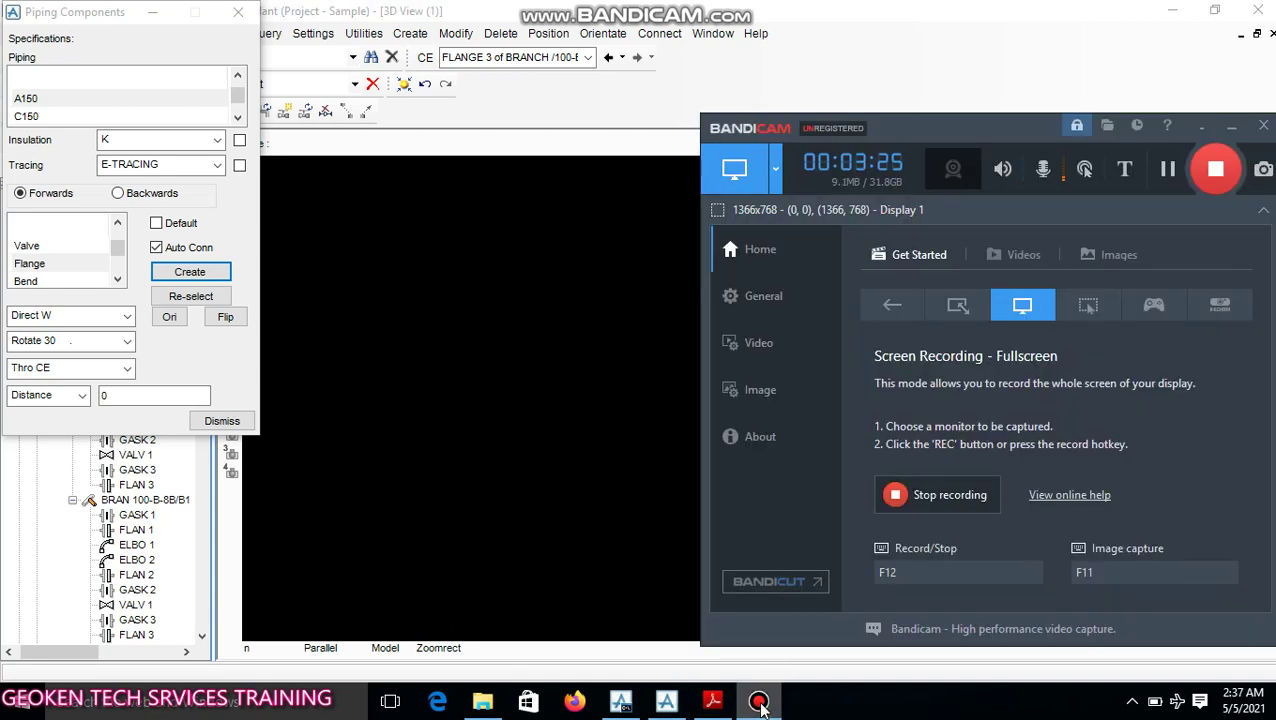